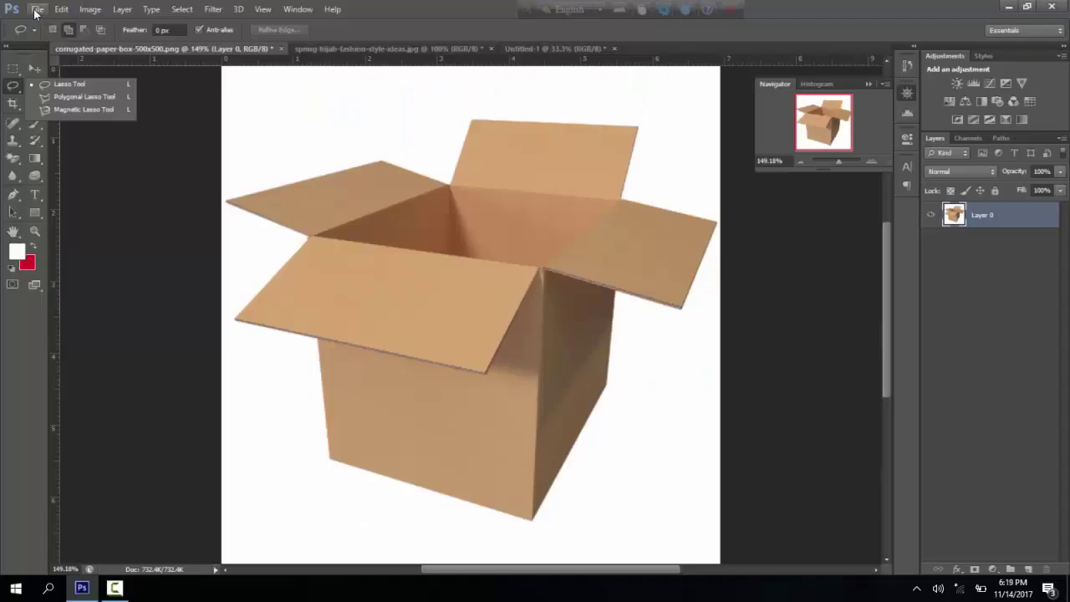
- Open the spring-hijab-fashion-style-ideas.jpg portrait through File > Open
left_click(38, 8)
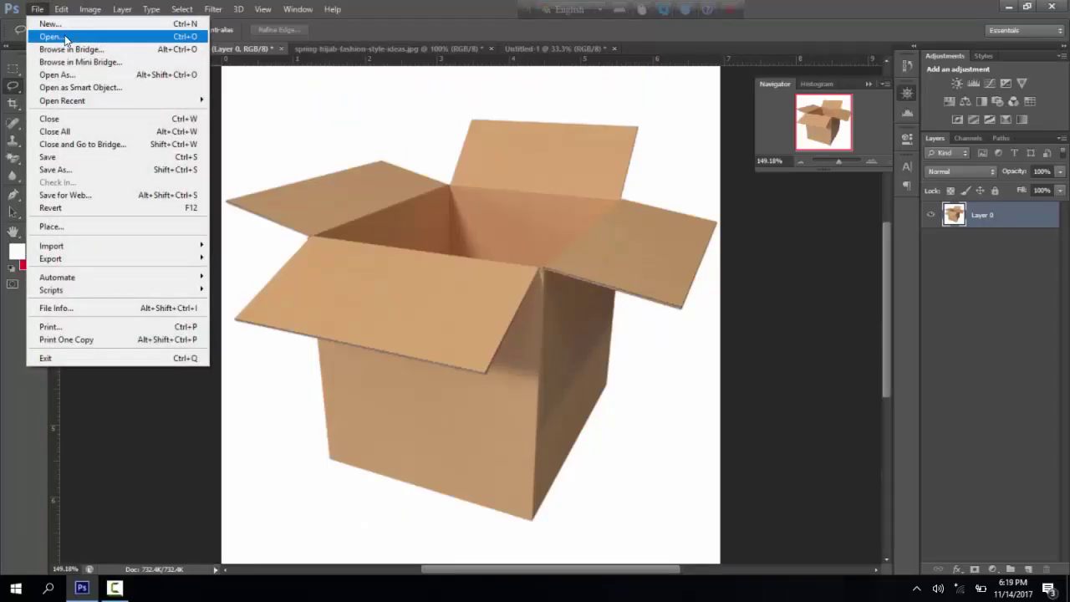
left_click(65, 39)
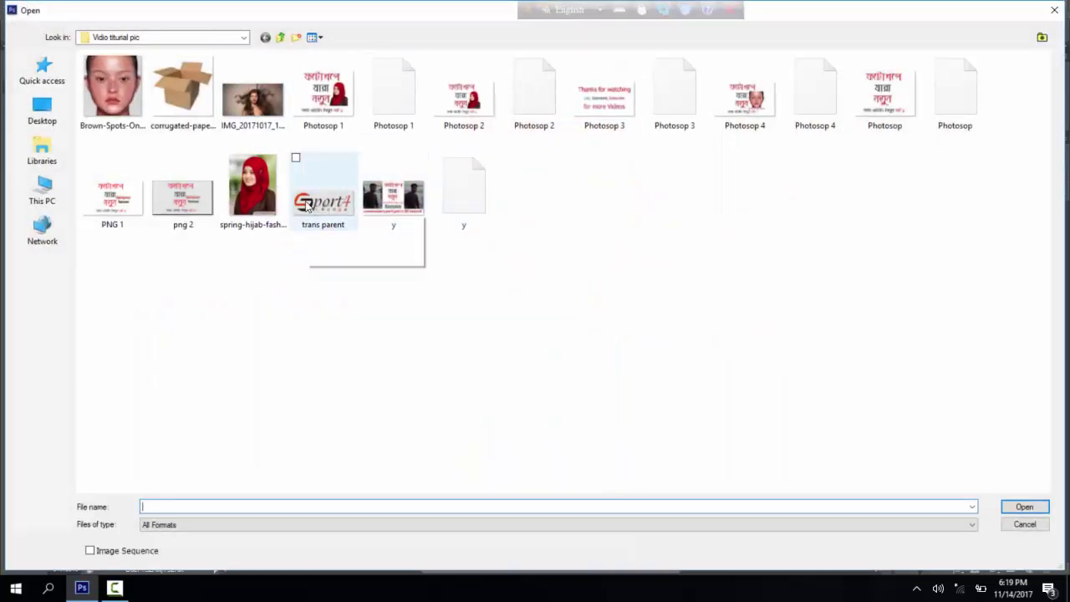
double_click(252, 185)
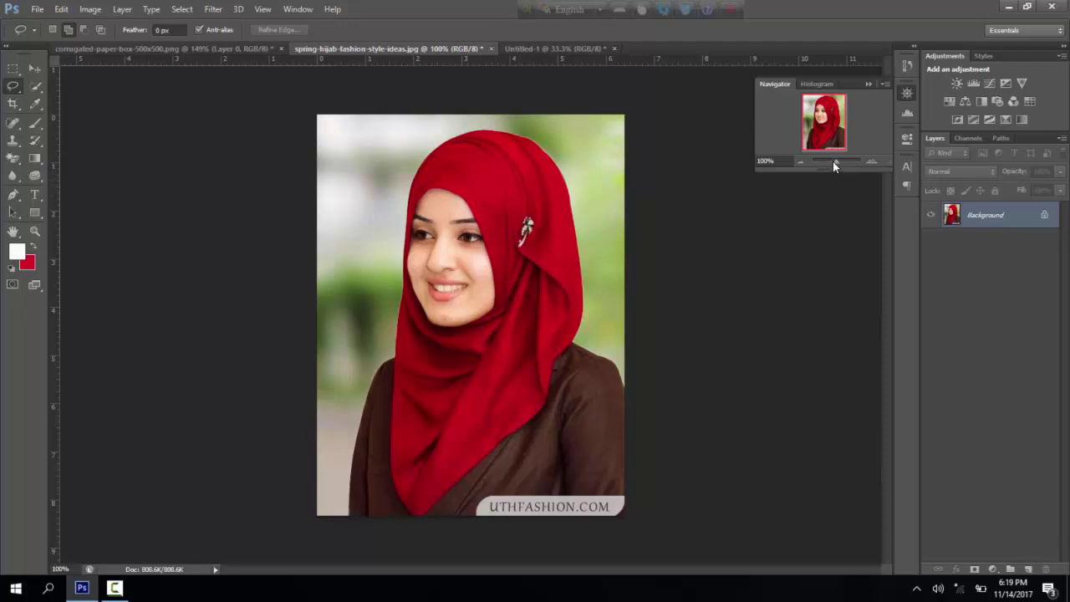
- Zoom in on the shoulder and lasso-trace up the coat's left edge toward the red scarf
left_click_drag(834, 158, 844, 162)
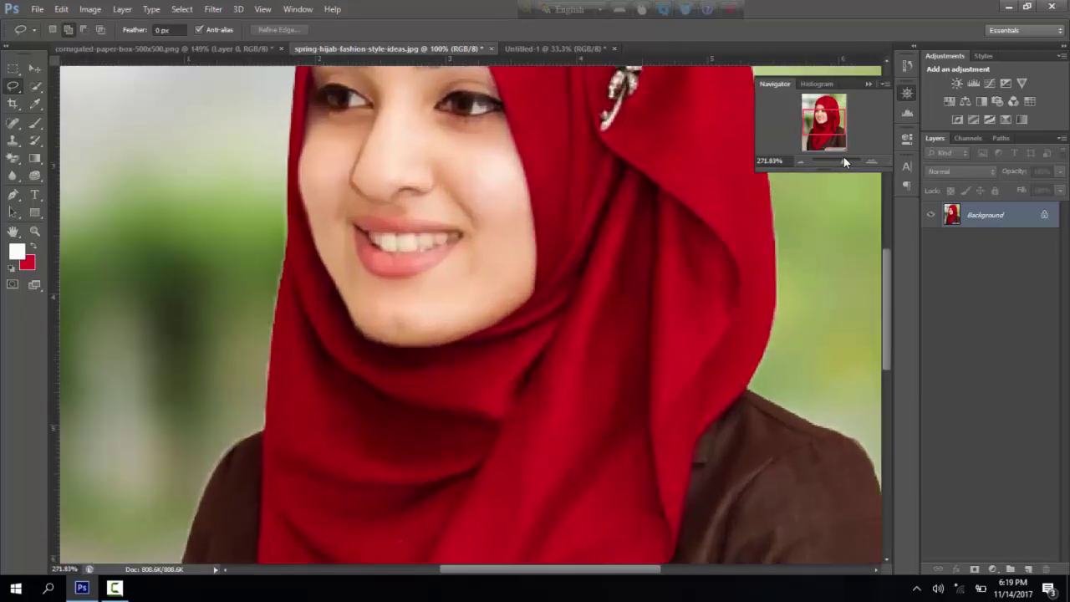
left_click_drag(192, 484, 175, 246)
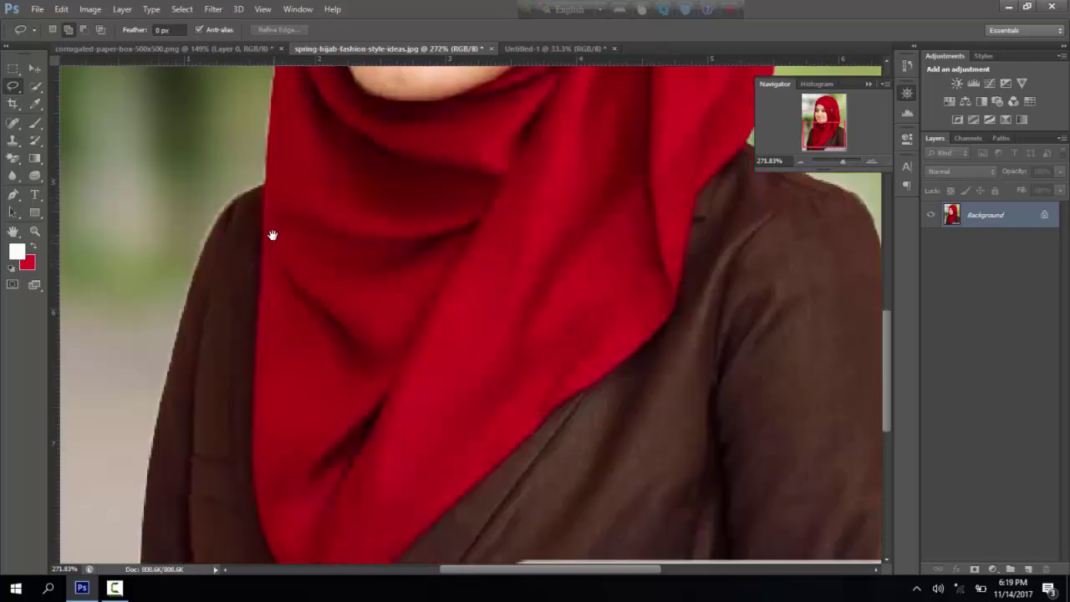
mouse_move(429, 174)
left_mouse_down()
mouse_move(444, 213)
mouse_move(342, 239)
mouse_move(352, 222)
mouse_move(494, 312)
mouse_move(501, 296)
mouse_move(406, 406)
mouse_move(350, 275)
mouse_move(379, 212)
left_mouse_up()
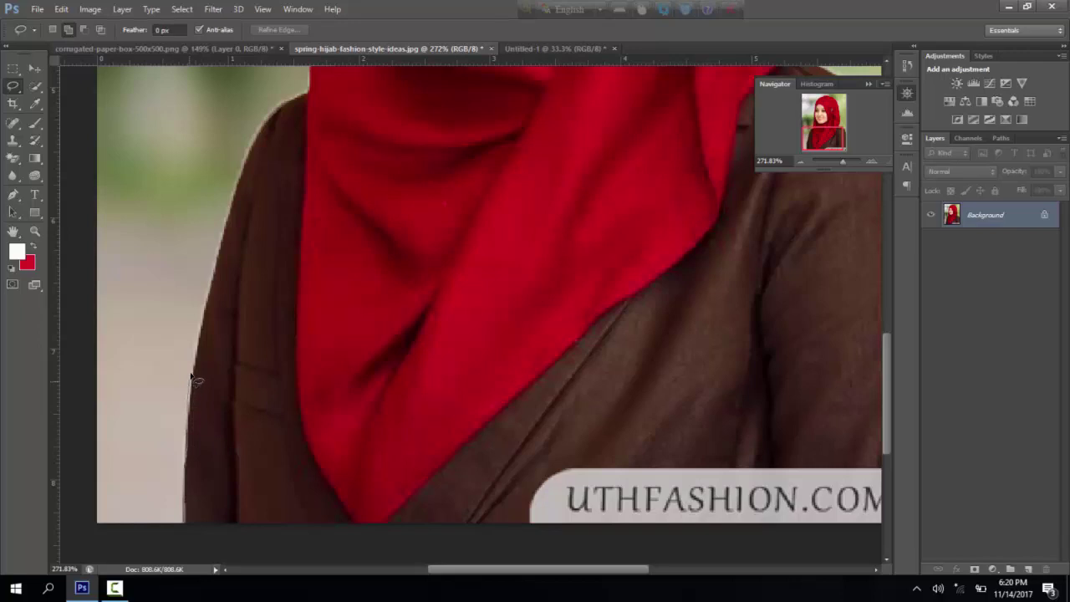
left_click_drag(191, 378, 202, 330)
left_click_drag(212, 265, 219, 232)
left_click_drag(263, 130, 294, 102)
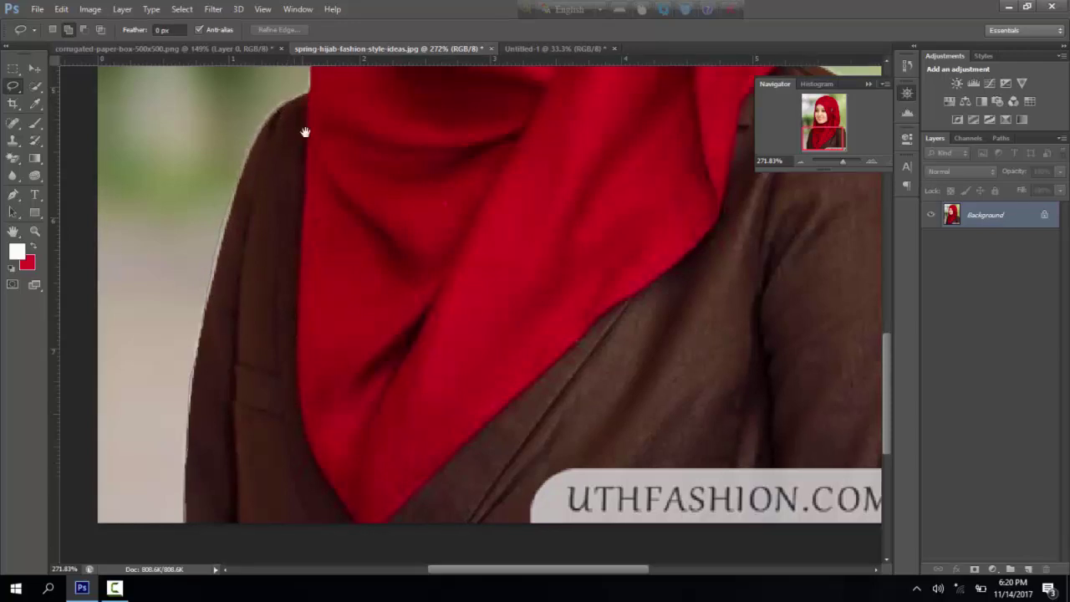
left_click_drag(305, 133, 316, 508)
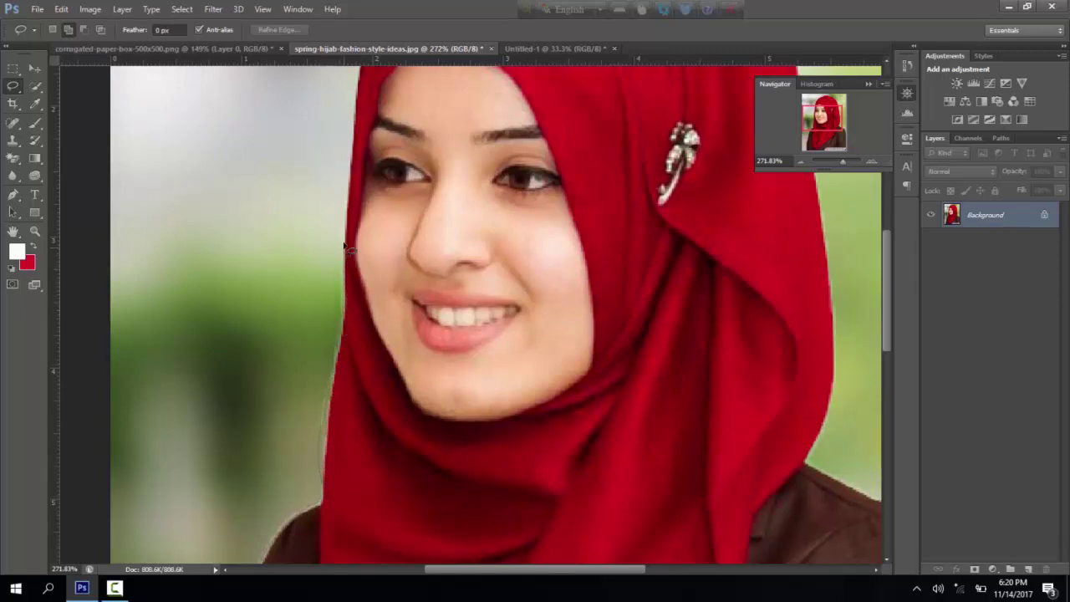
- Lasso along both hijab edges and the right shoulder, closing the outline at the image bottom
mouse_move(347, 147)
left_mouse_down()
mouse_move(352, 105)
mouse_move(370, 275)
mouse_move(371, 444)
left_mouse_up()
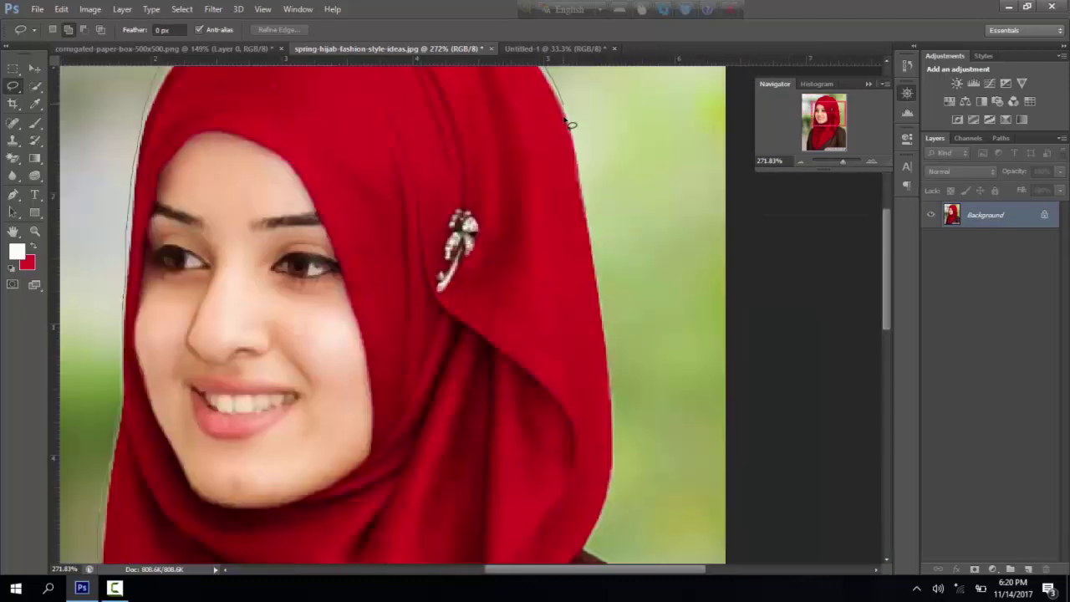
mouse_move(566, 119)
left_mouse_down()
mouse_move(614, 337)
mouse_move(617, 459)
mouse_move(592, 549)
mouse_move(501, 282)
mouse_move(523, 305)
left_mouse_up()
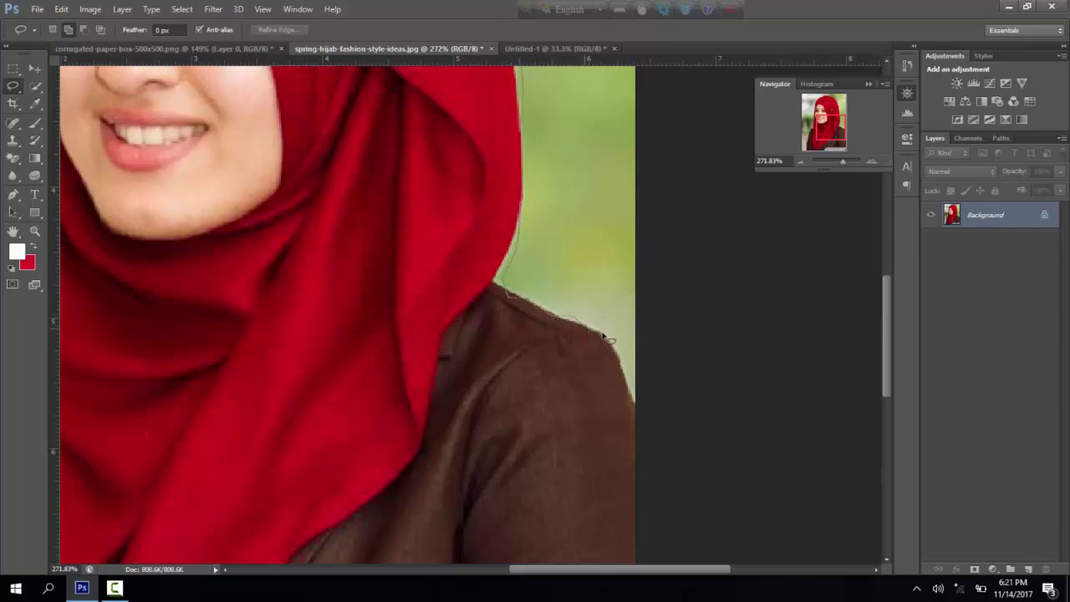
mouse_move(604, 336)
left_mouse_down()
mouse_move(631, 377)
mouse_move(644, 511)
mouse_move(683, 107)
left_mouse_up()
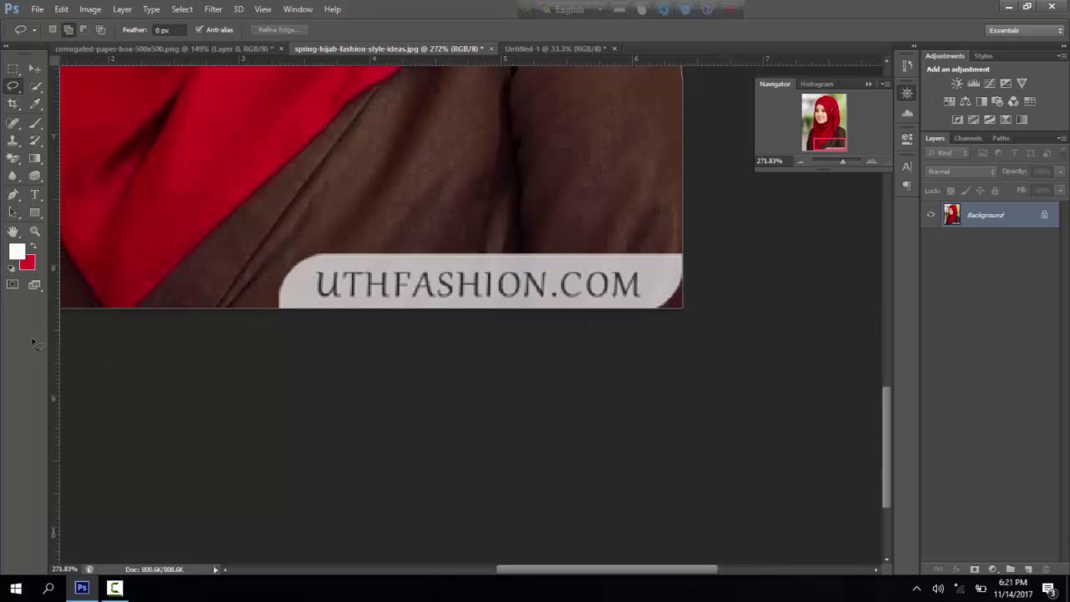
mouse_move(90, 306)
left_mouse_down()
mouse_move(93, 336)
mouse_move(516, 277)
mouse_move(350, 268)
mouse_move(364, 280)
left_mouse_up()
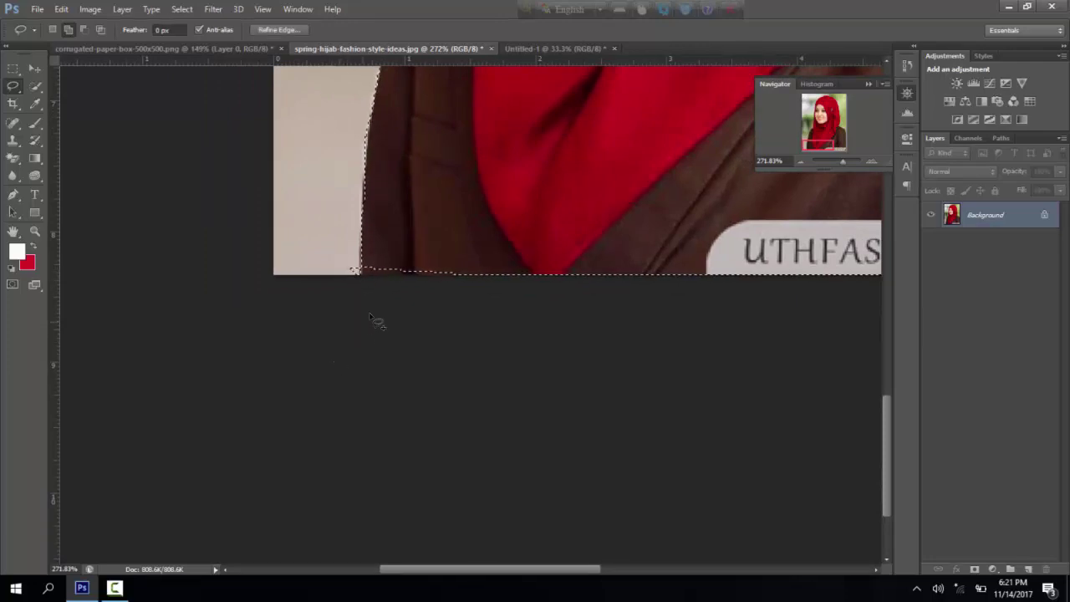
- Zoom out to show the whole portrait and its outline, then pick the Quick Selection Tool
scroll(393, 284, "up", 1)
scroll(468, 268, "up", 1)
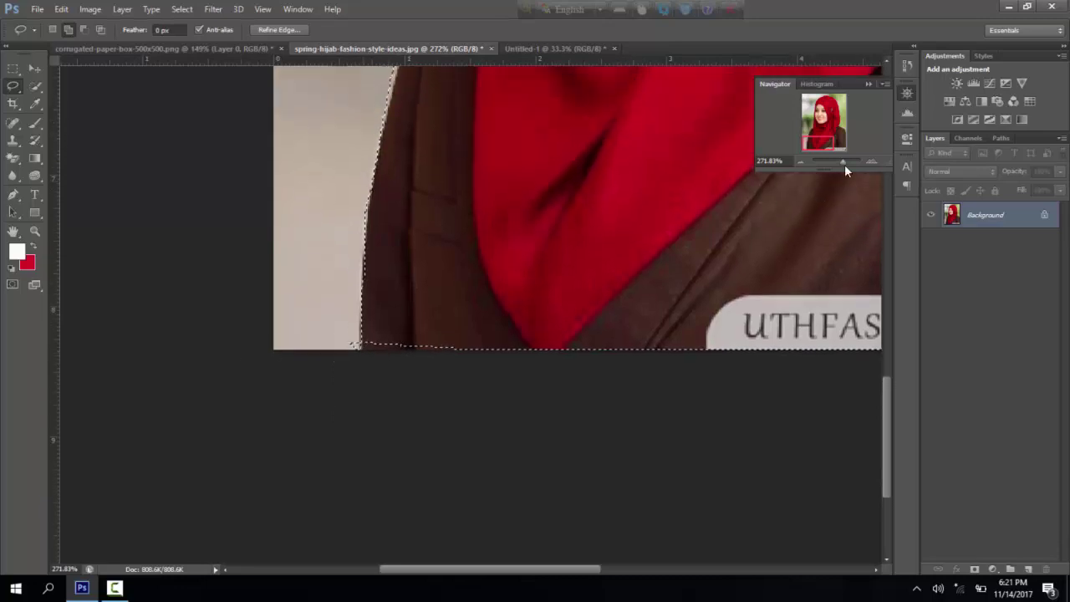
left_click_drag(843, 162, 838, 163)
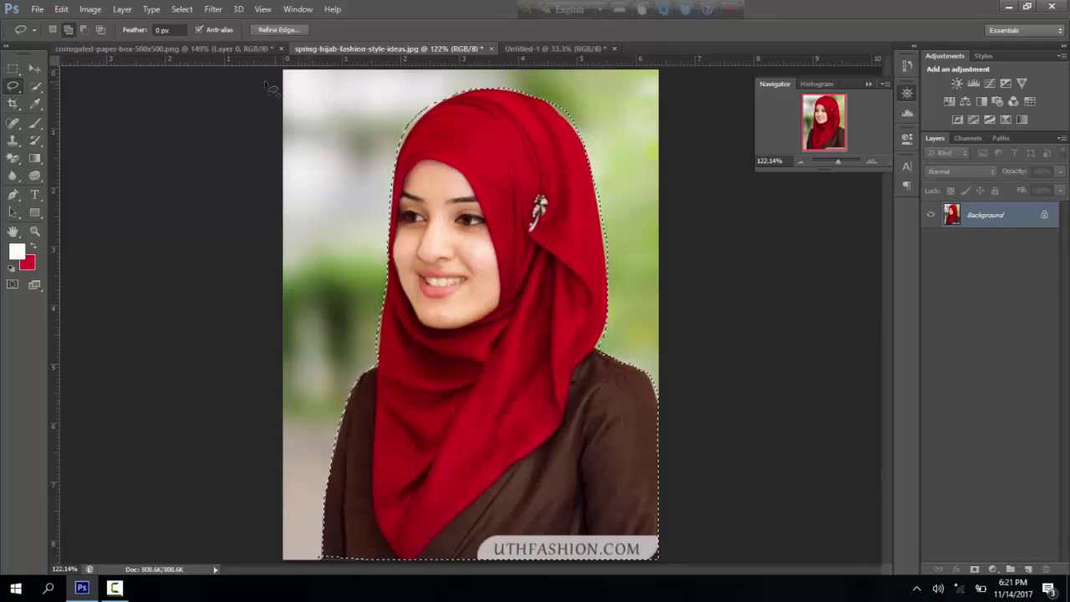
left_click(41, 90)
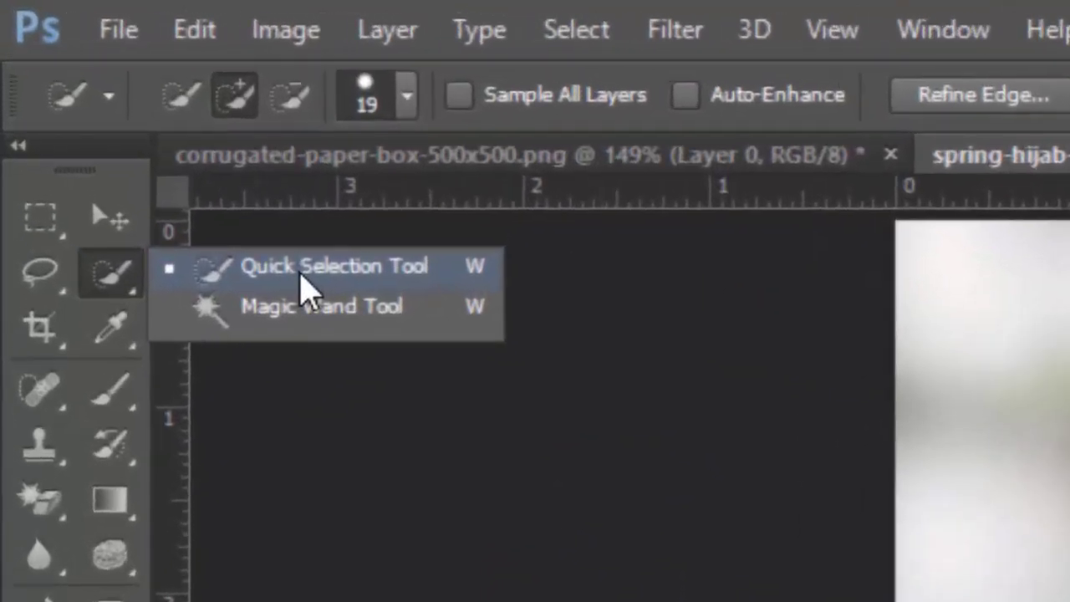
- Subtract green background slivers from the hijab's top and upper-left edges with Quick Selection
left_click(302, 272)
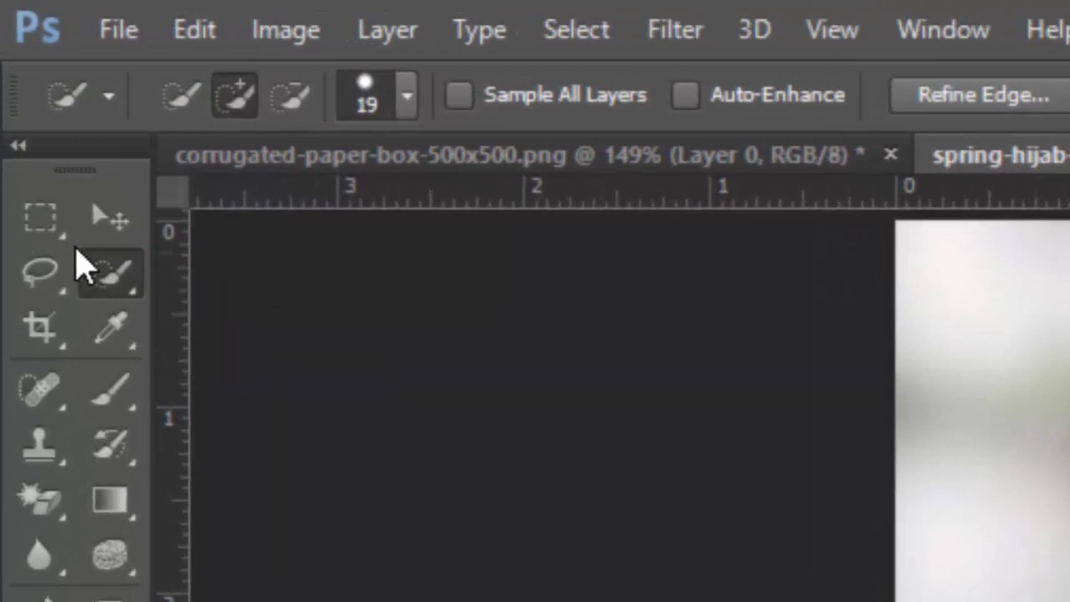
right_click(113, 273)
left_click(310, 287)
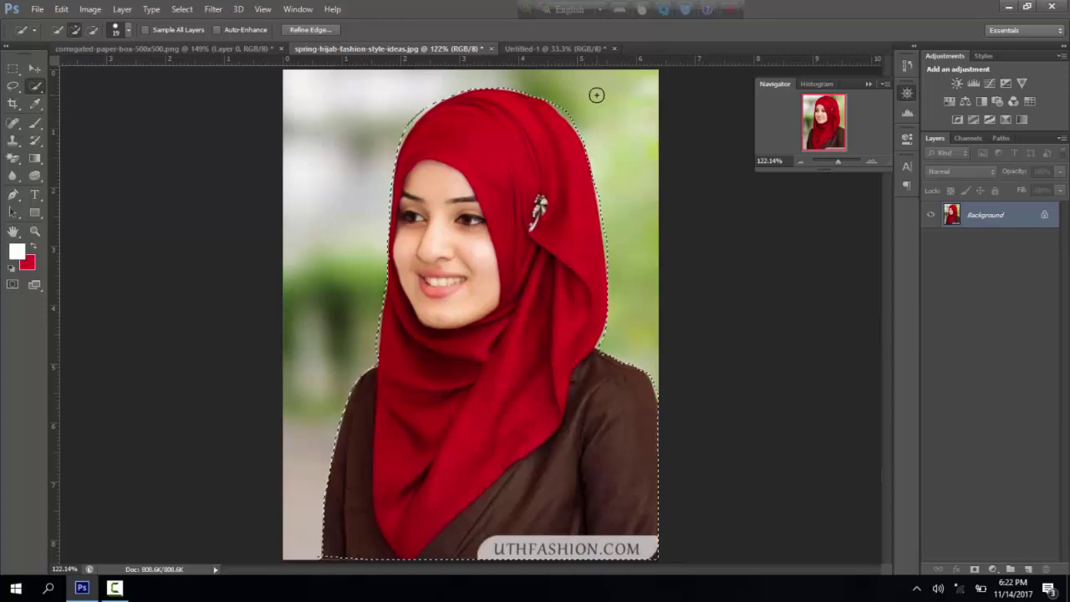
key("alt")
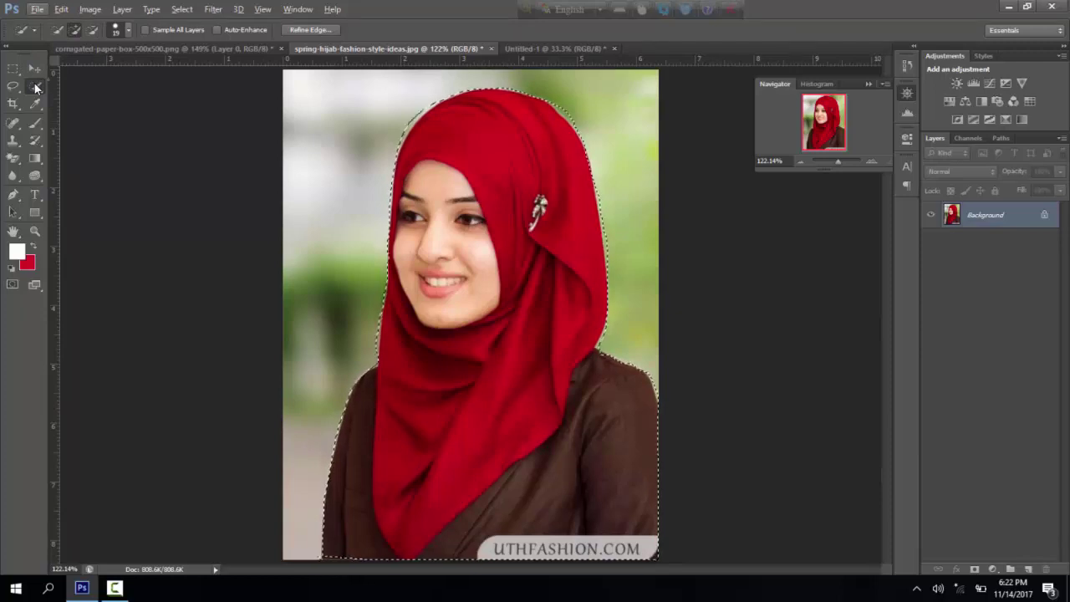
right_click(35, 87)
left_click(108, 80)
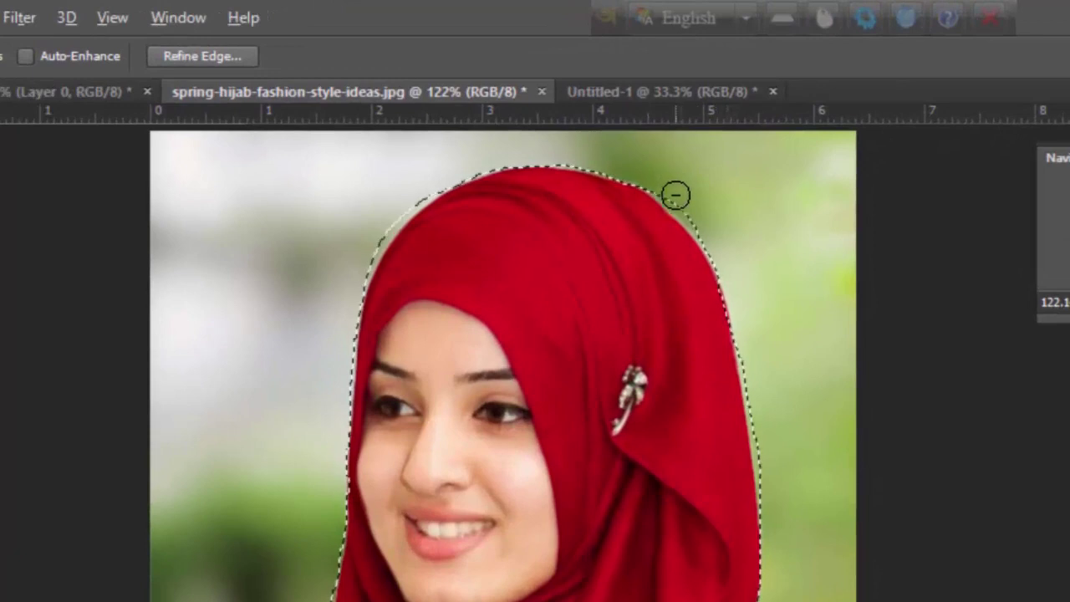
left_click(677, 196, "alt")
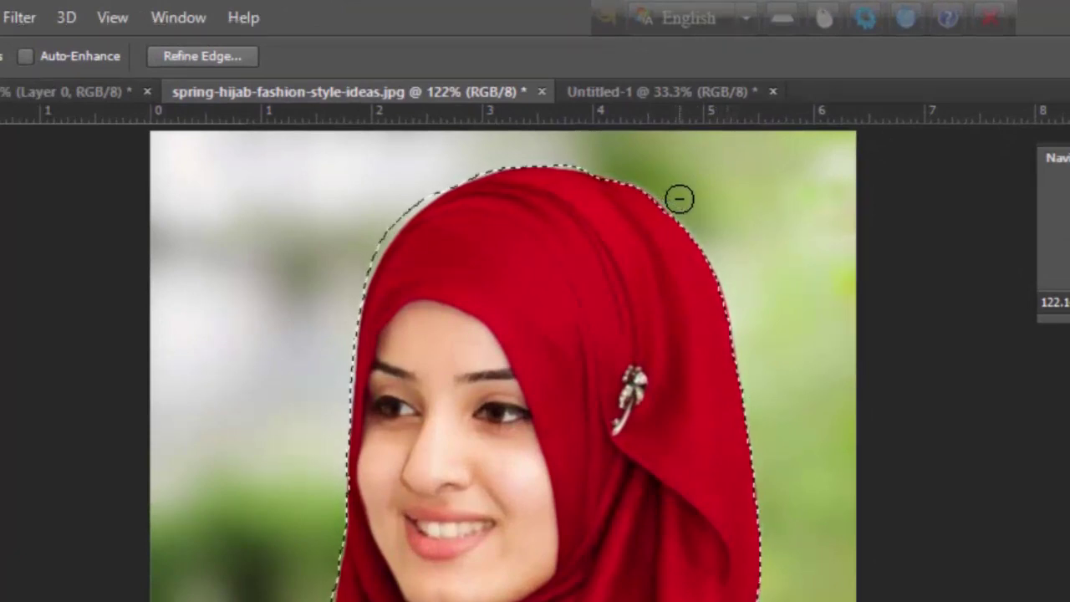
left_click(396, 201, "alt")
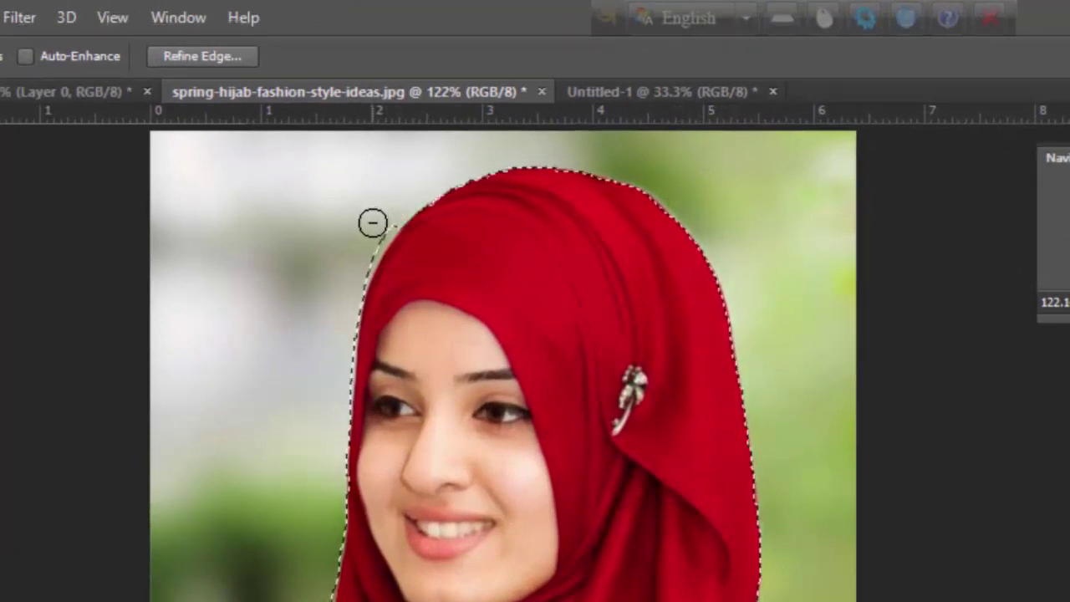
left_click(366, 251, "alt")
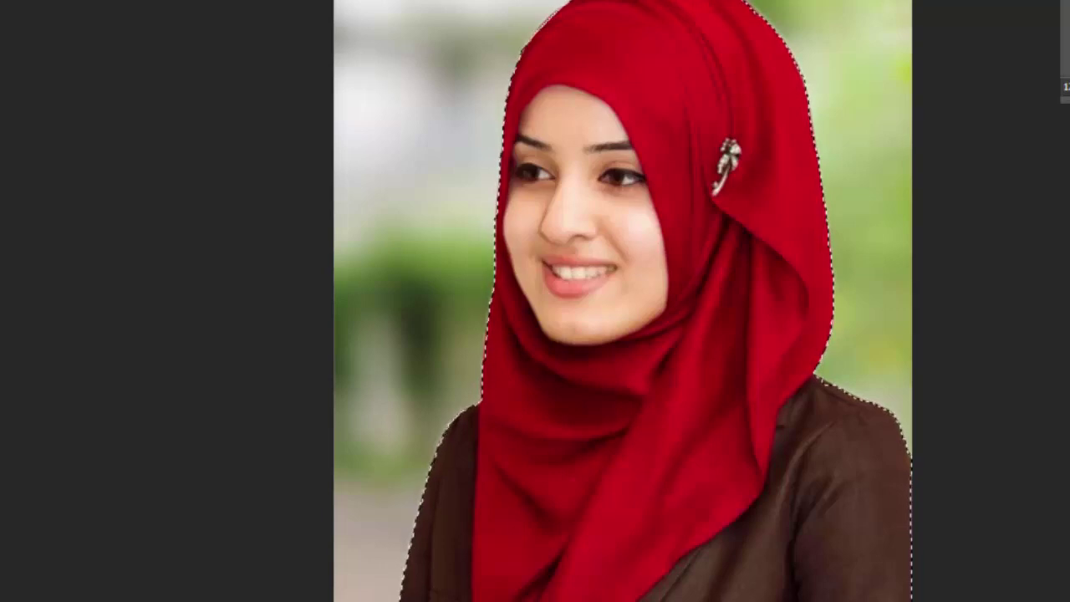
- Invert the selection to the background and fill it with the red background colour
key("ctrl+shift+i")
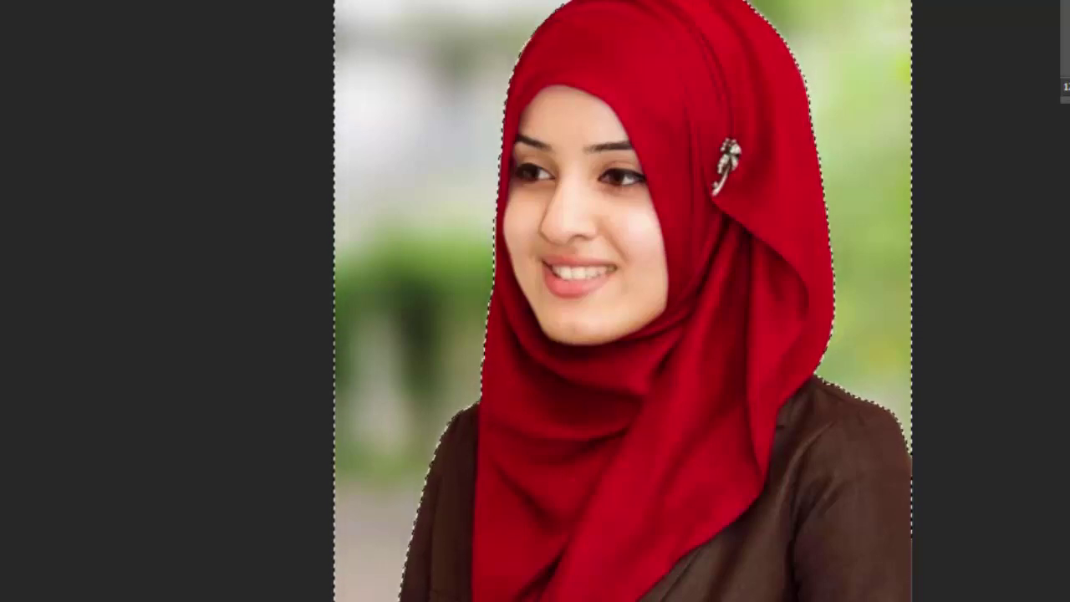
key("shift+F5")
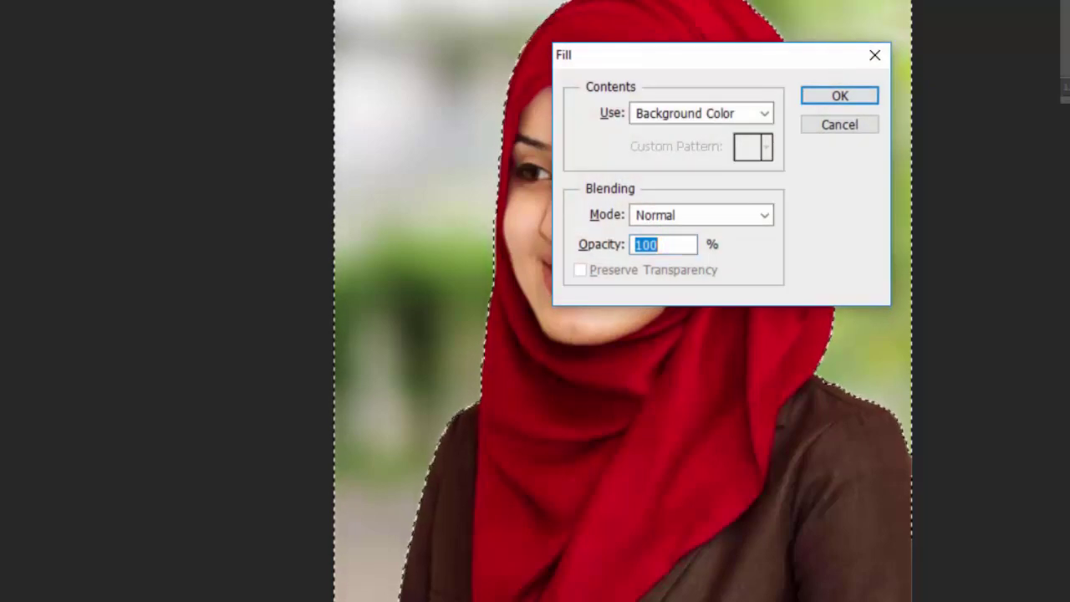
left_click(865, 101)
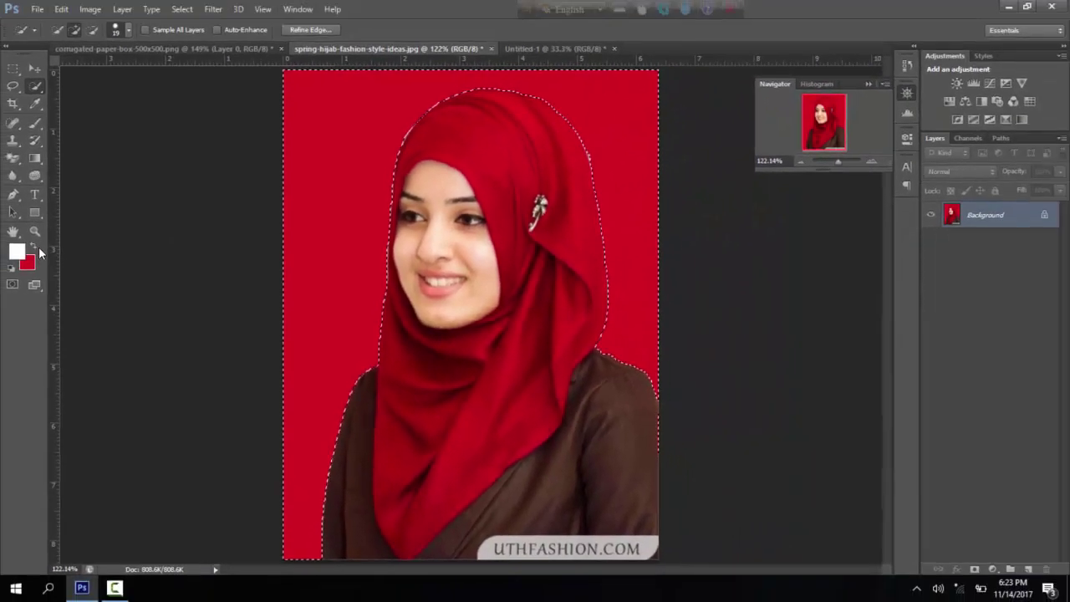
- Make white the background colour, fill the selected backdrop white, and bring up Feather Selection
left_click(35, 243)
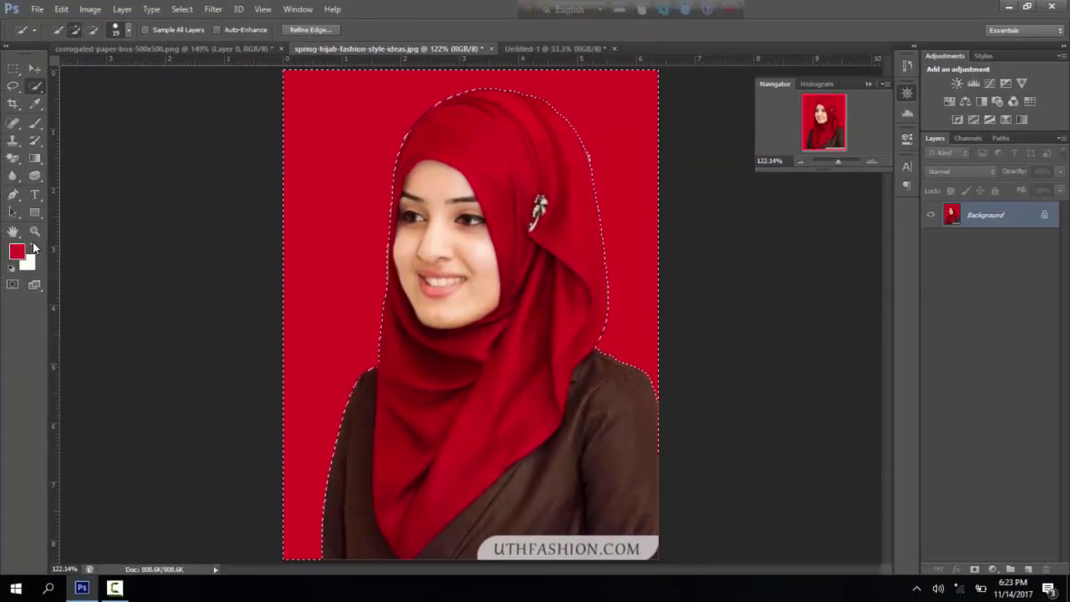
key("shift+BackSpace")
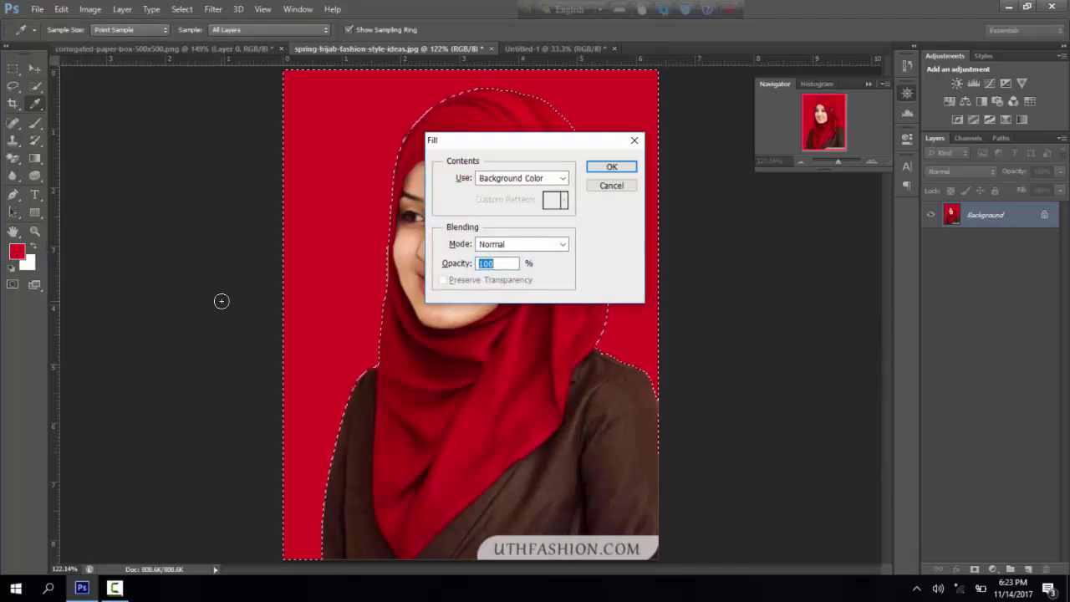
left_click(629, 167)
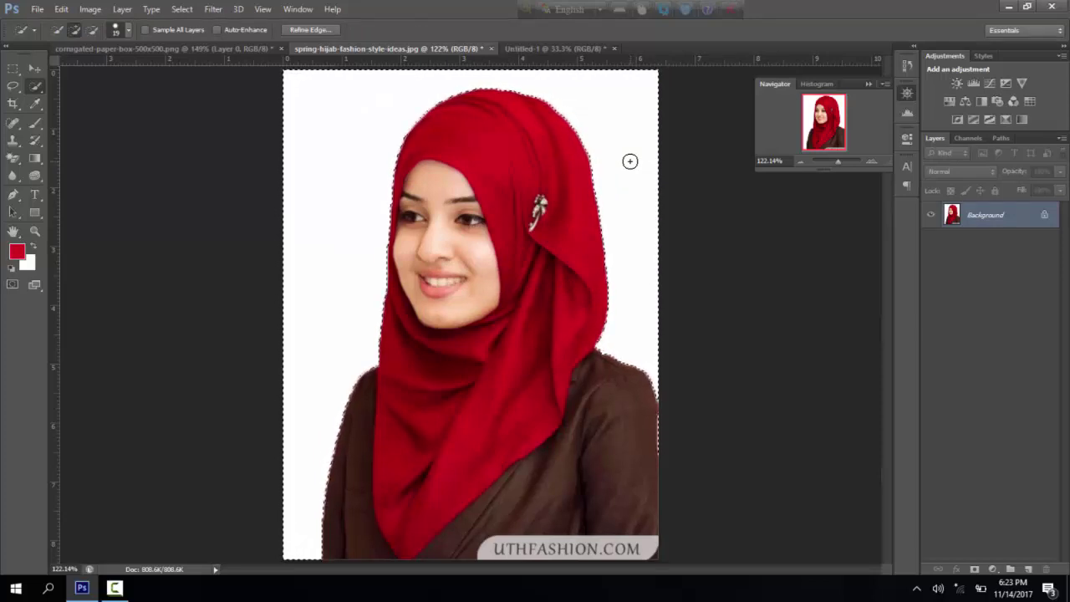
key("shift+F6")
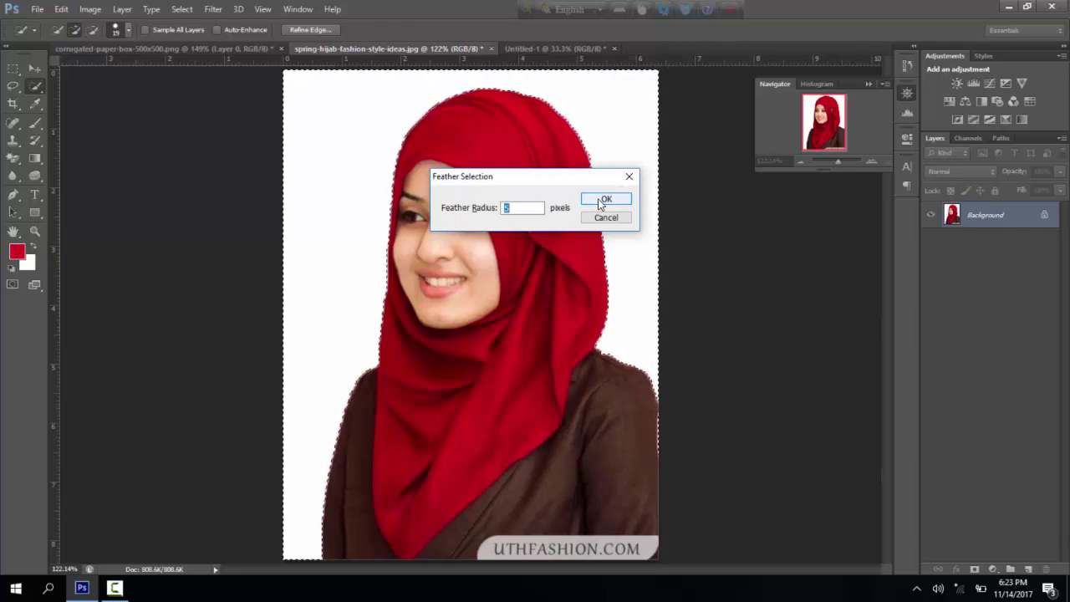
- Feather the selection 2 px, refill the backdrop white, then deselect and reselect to check edges
type("2")
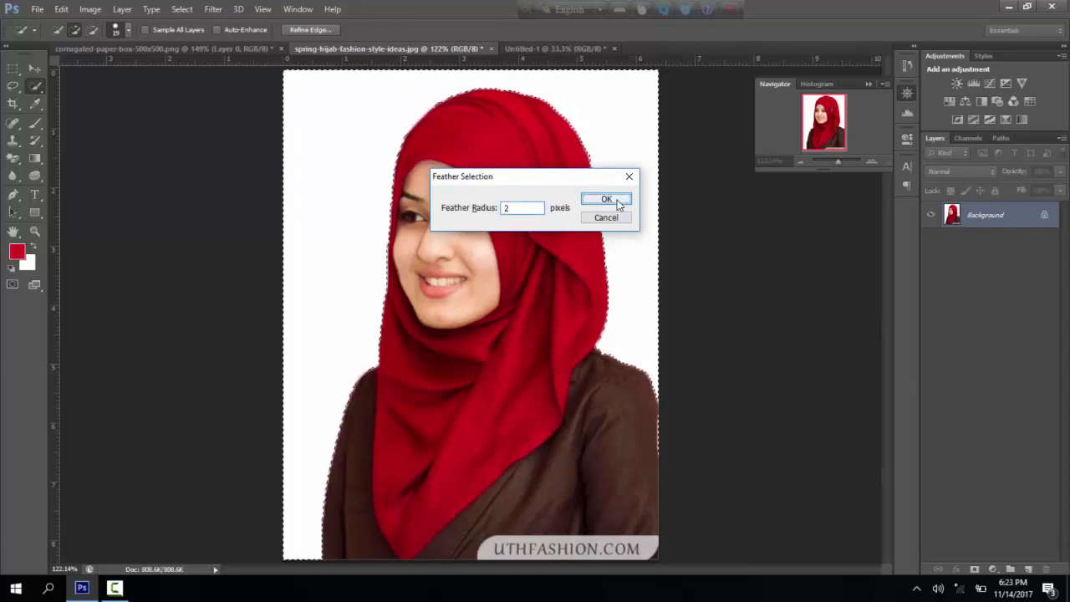
left_click(617, 204)
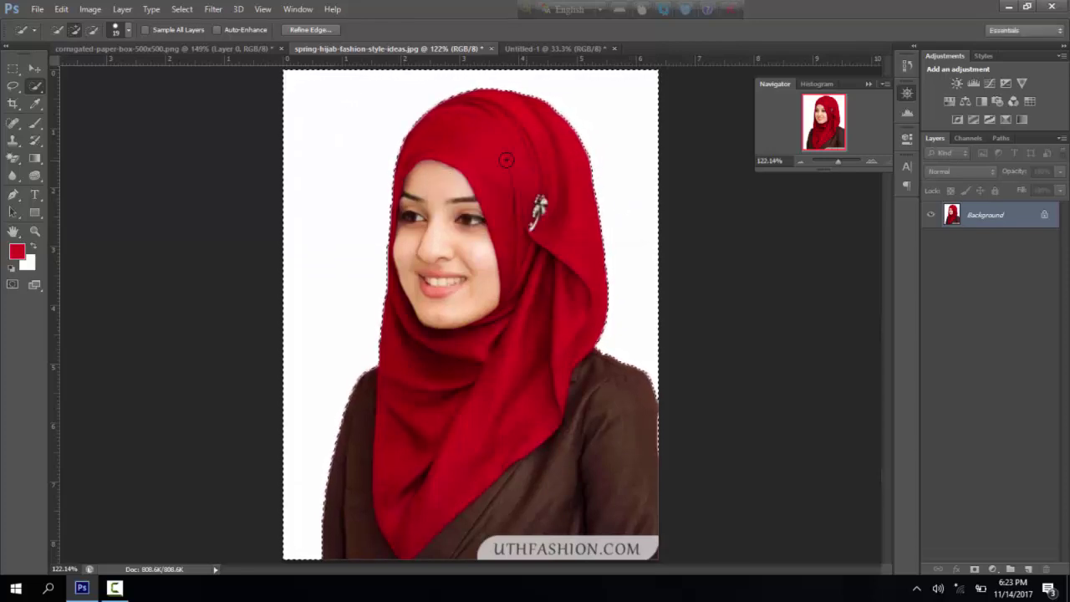
key("shift+F5")
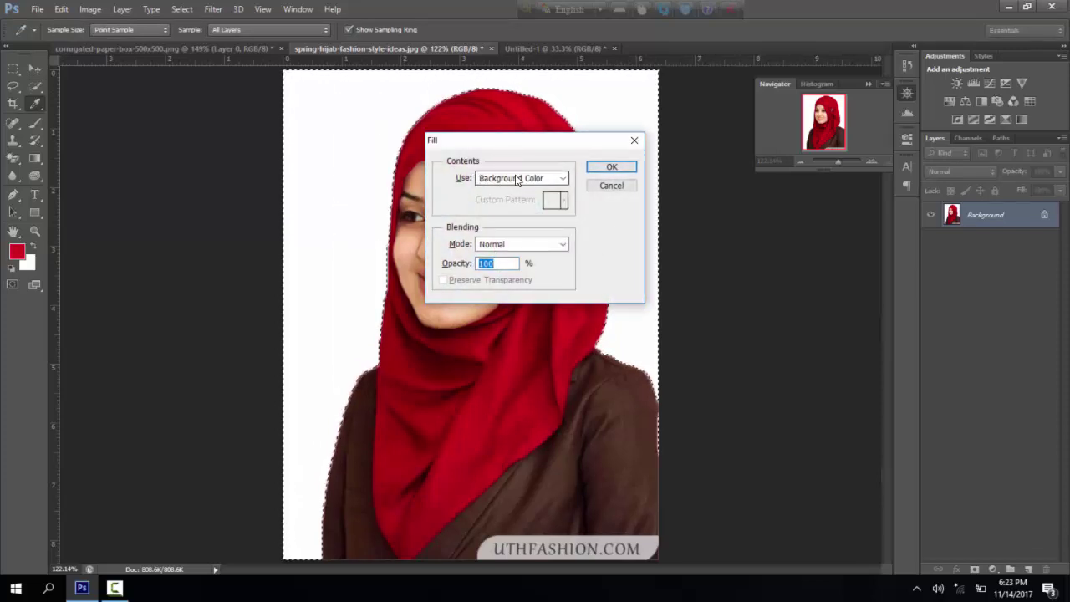
left_click(611, 166)
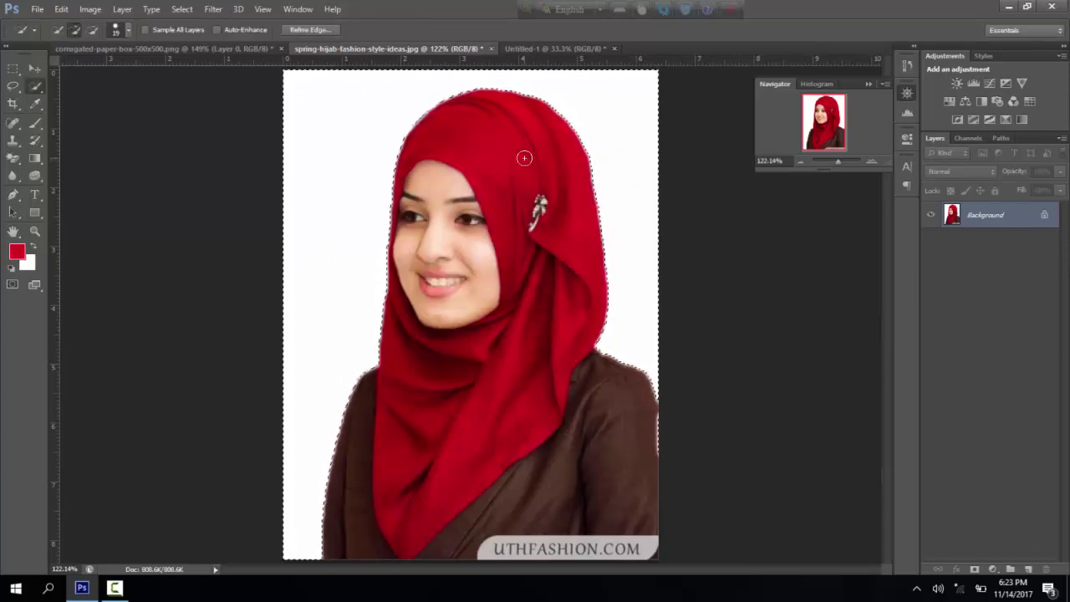
key("ctrl+d")
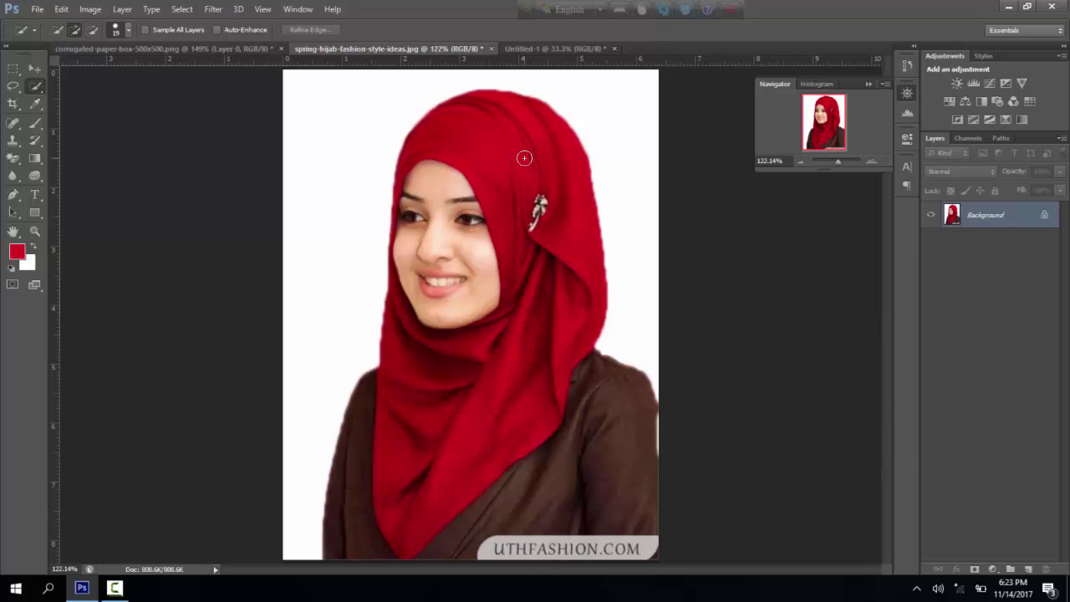
key("ctrl+shift+d")
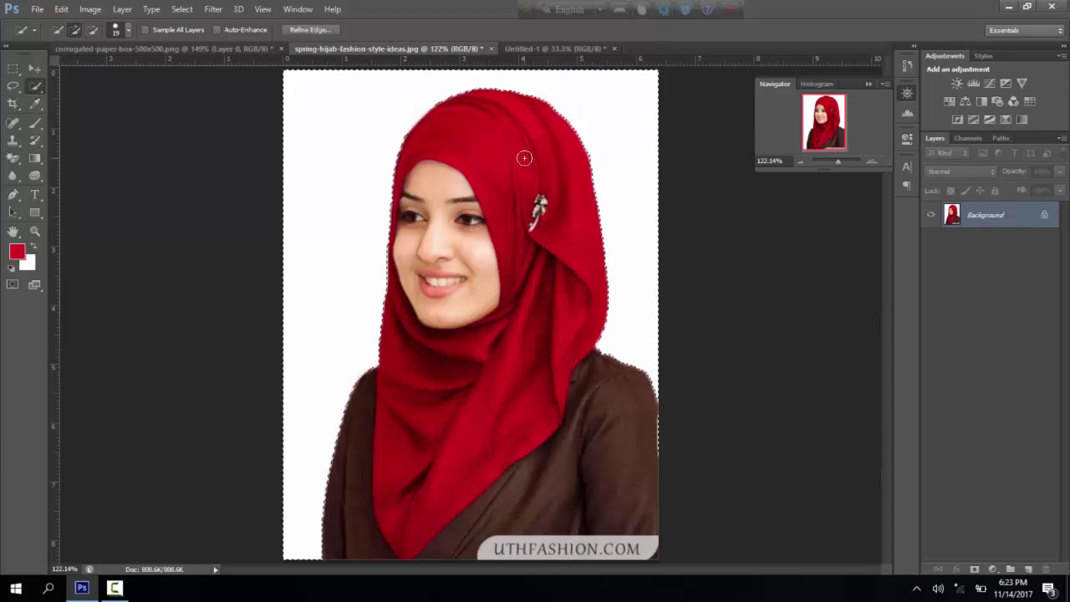
- Try a red background fill and undo it, then feather the selection by 1 pixel
key("alt+BackSpace")
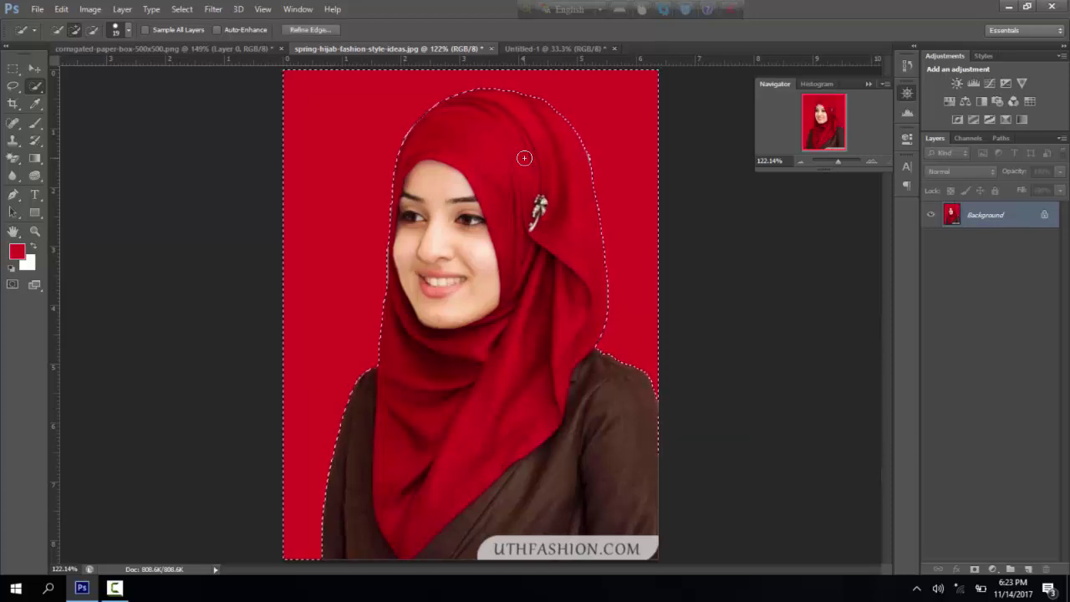
key("ctrl+z")
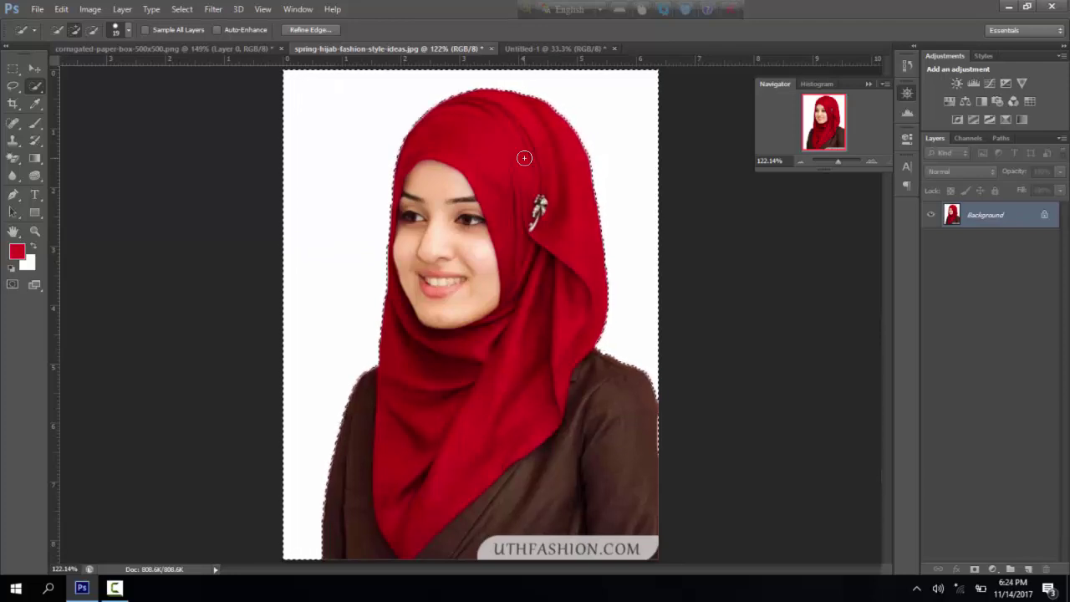
key("shift+F6")
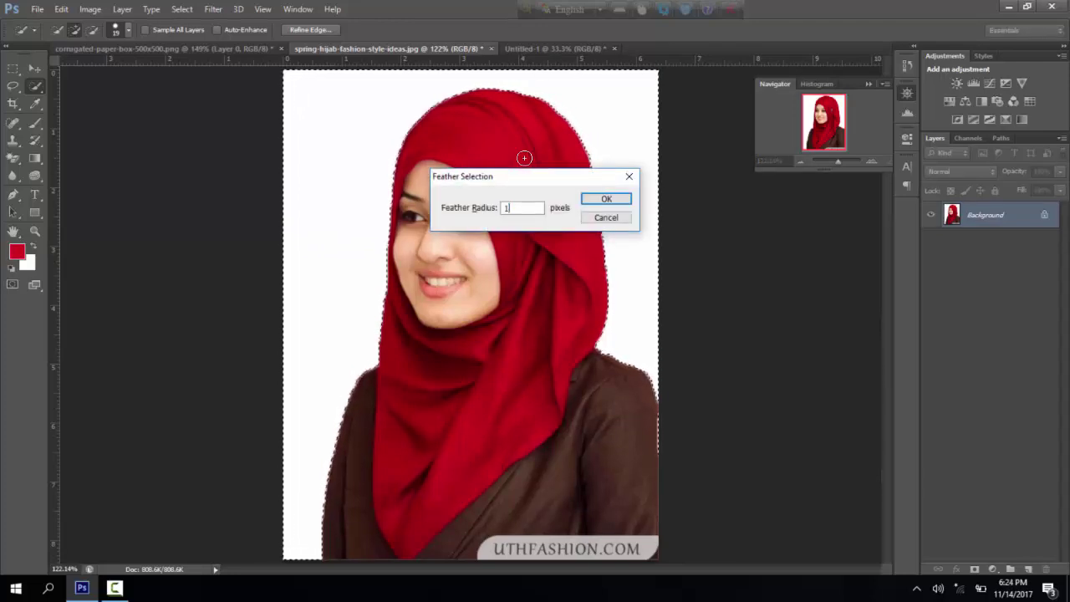
left_click(602, 199)
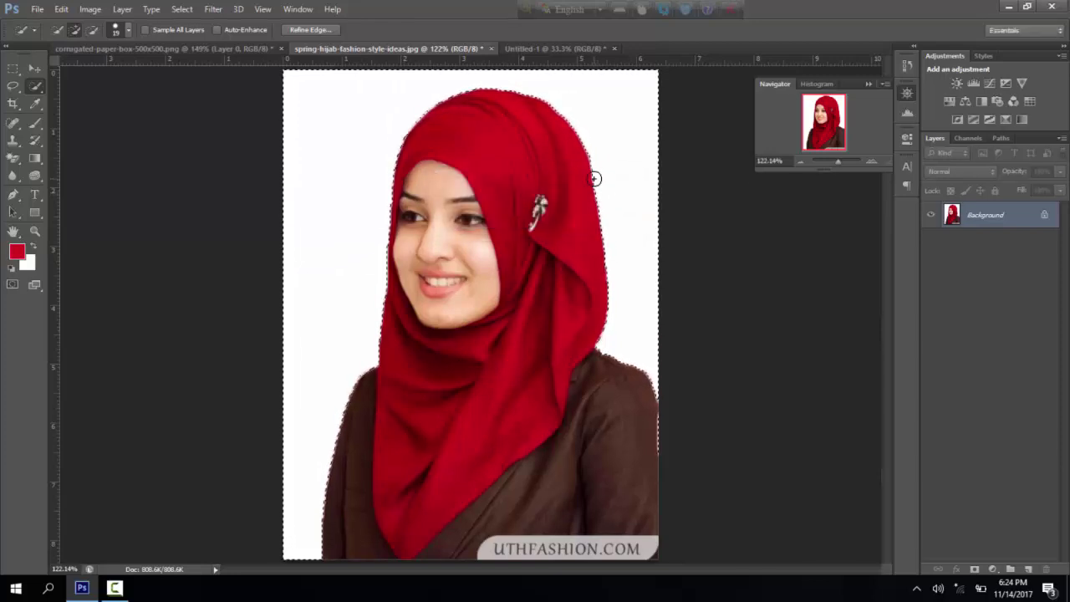
- Refill the background white, switch to Move, deselect, and show the lasso tools flyout
key("shift+F5")
left_click(610, 166)
key("v")
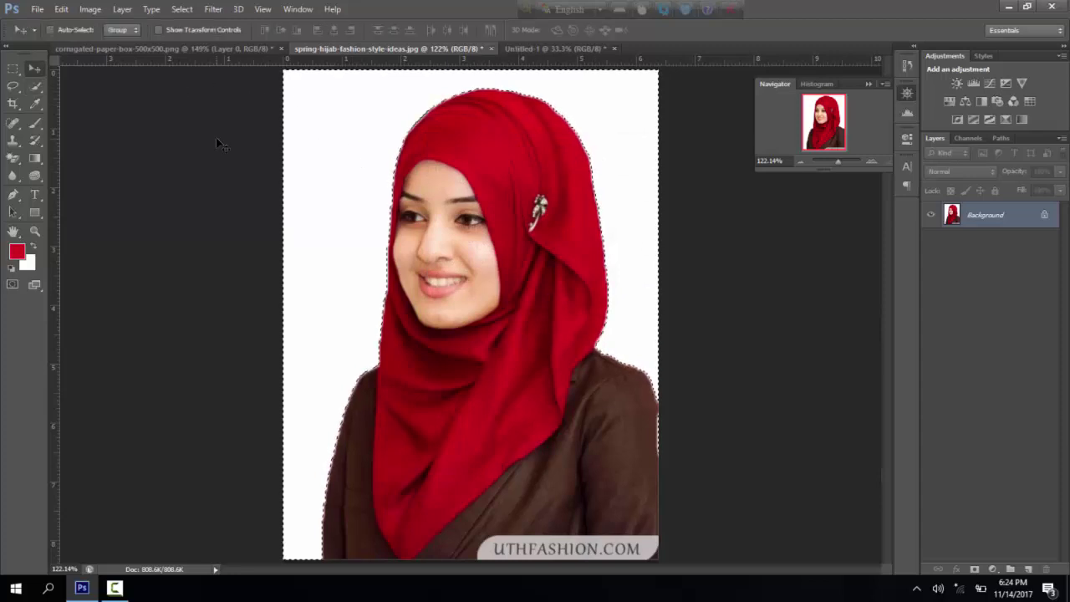
key("ctrl+d")
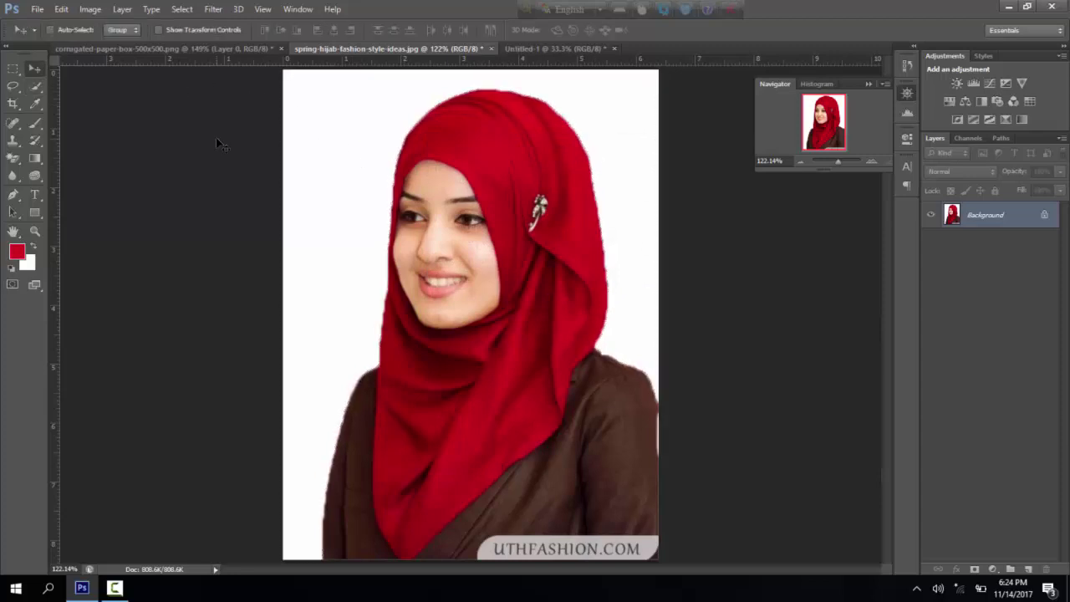
left_click(15, 87)
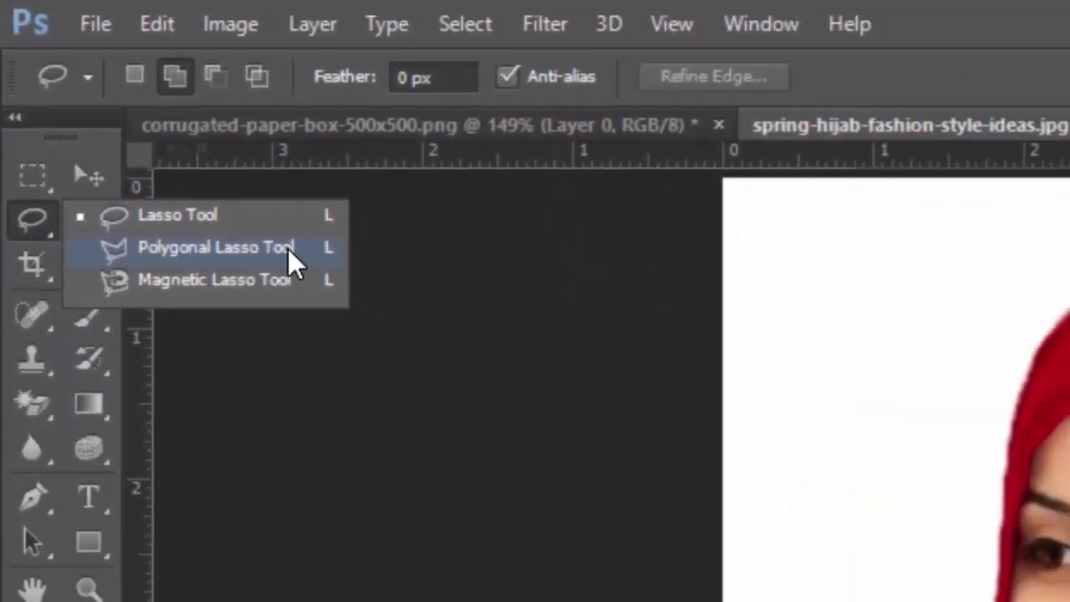
- Choose the Polygonal Lasso in the box document and zoom to about 246% on the box
left_click(393, 347)
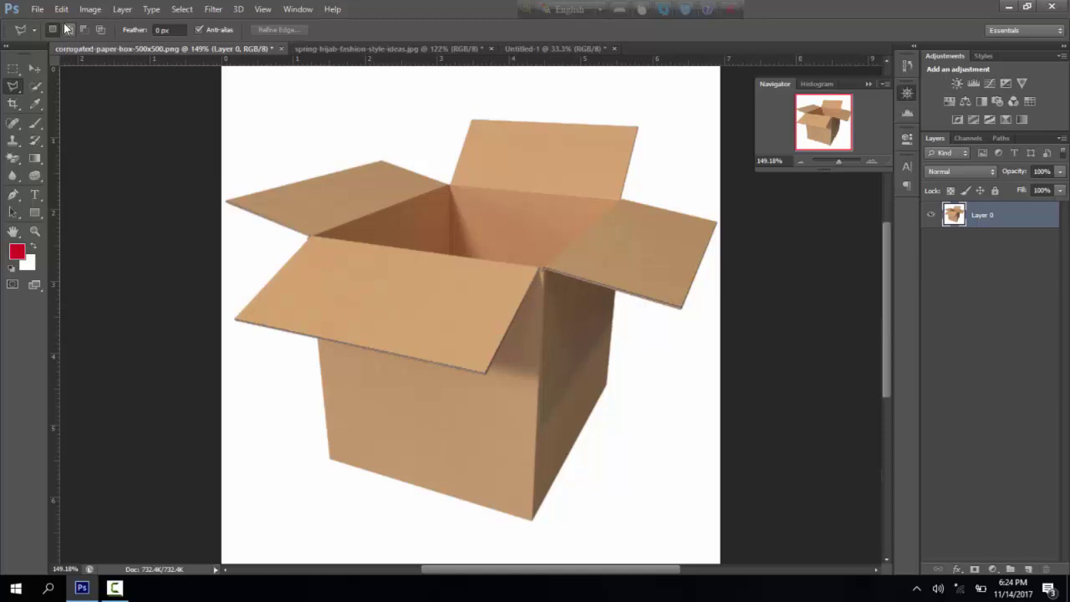
left_click(84, 29)
left_click_drag(845, 161, 843, 167)
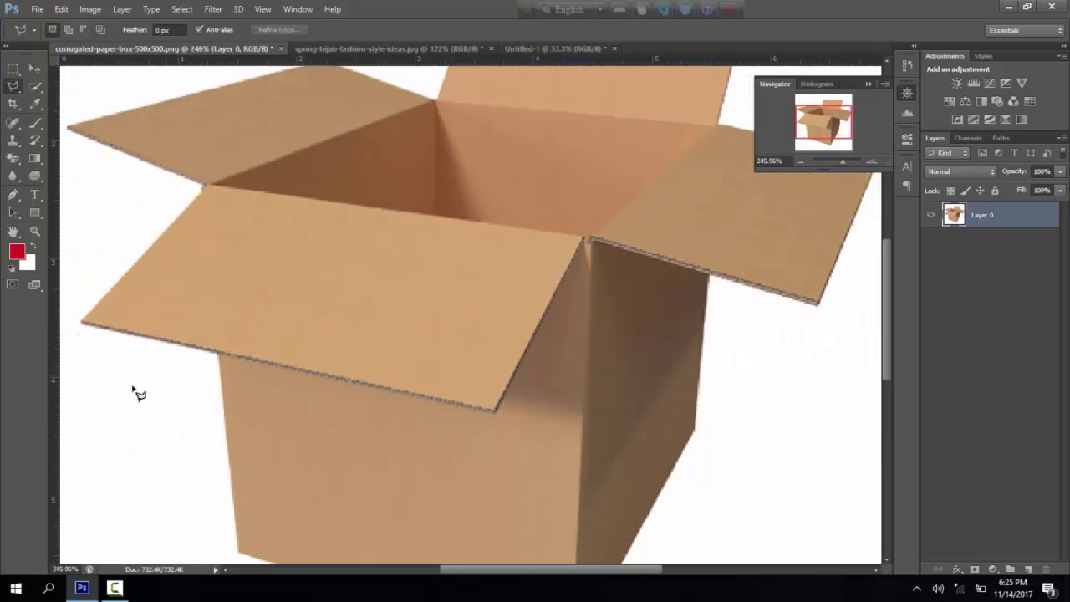
left_click_drag(116, 391, 283, 305)
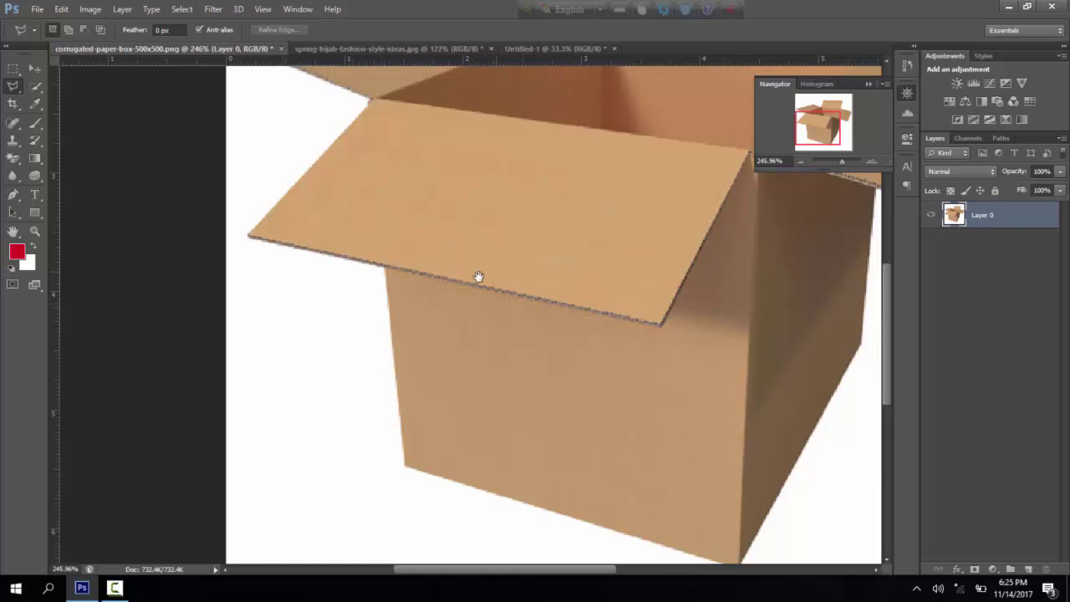
mouse_move(477, 277)
left_mouse_down()
mouse_move(628, 200)
mouse_move(409, 242)
mouse_move(399, 222)
left_mouse_up()
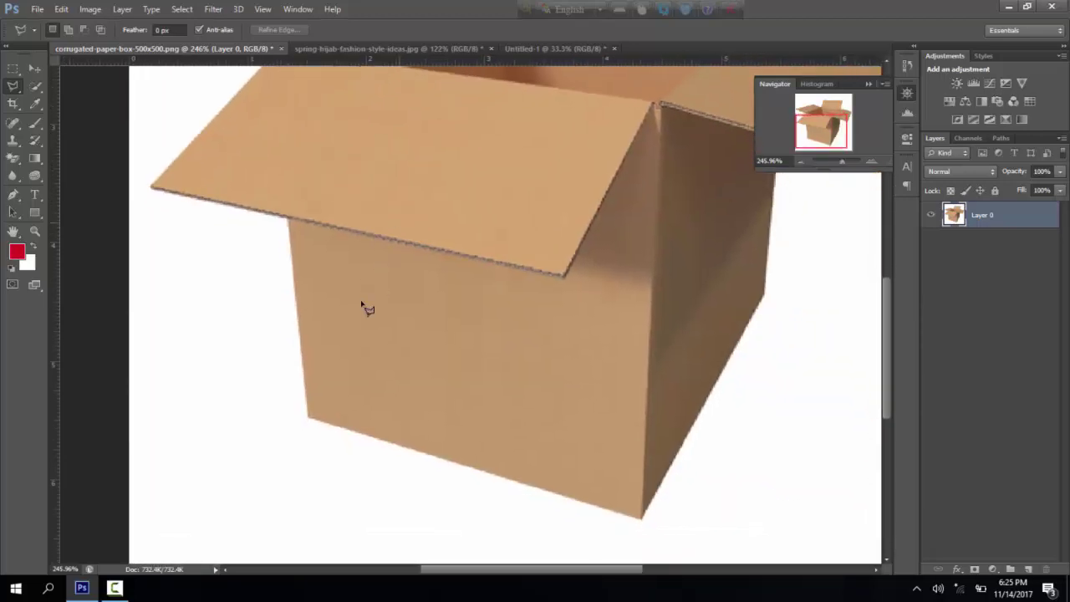
- Trace straight segments from the box's bottom-left corner up along the left flaps to the back flap
left_click(306, 418)
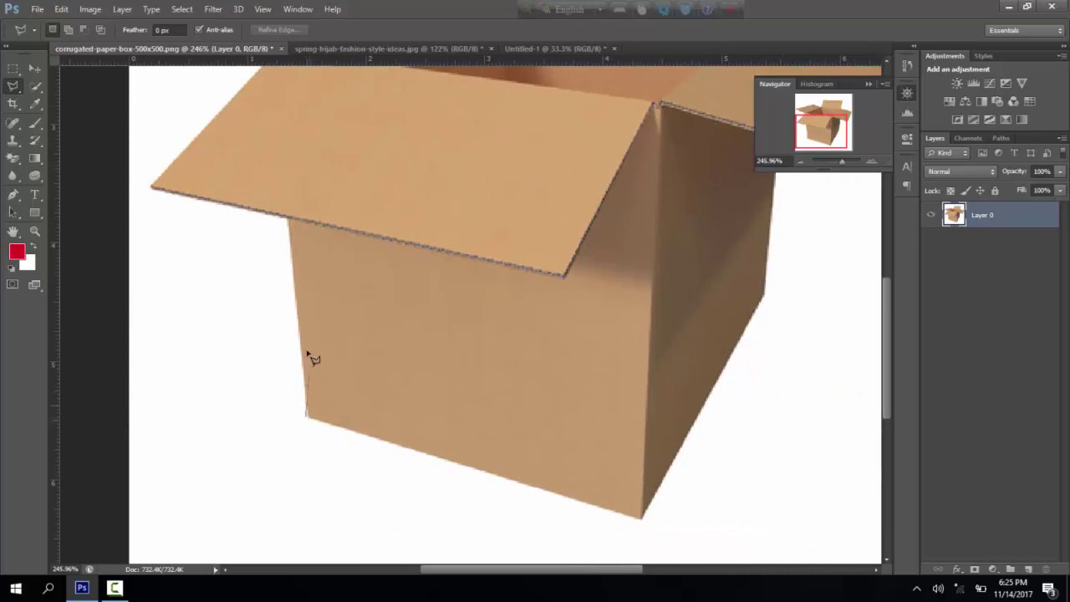
left_click(289, 222)
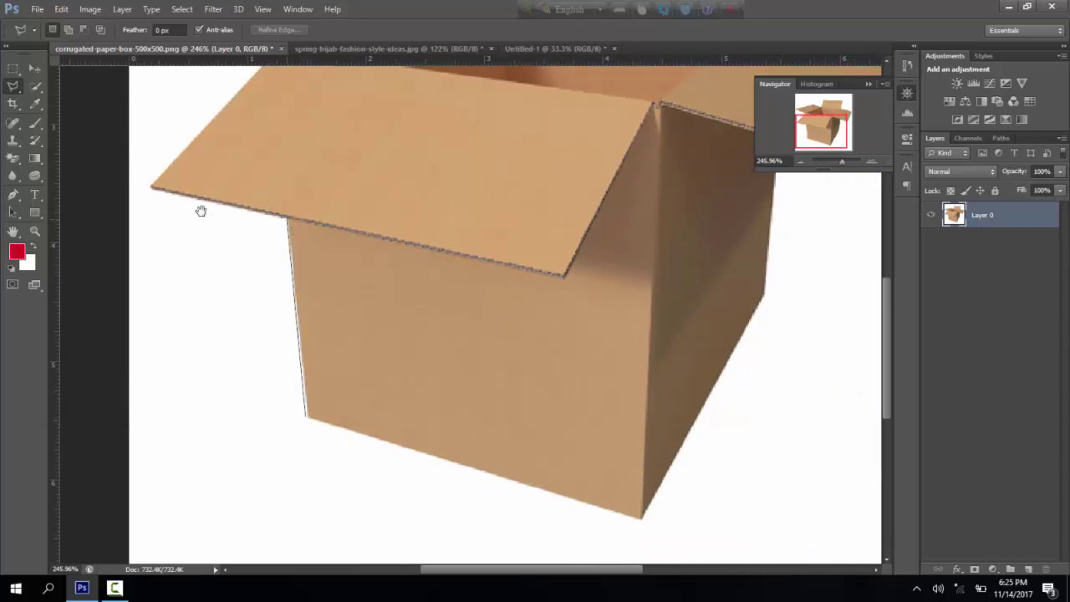
left_click(150, 187)
left_click_drag(310, 111, 239, 287)
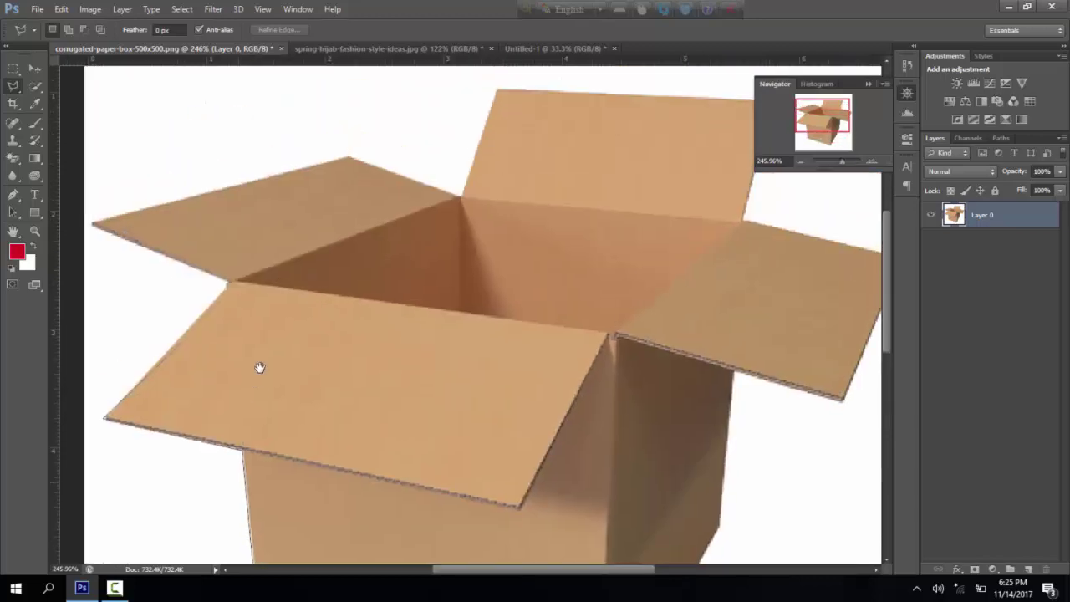
left_click(226, 297)
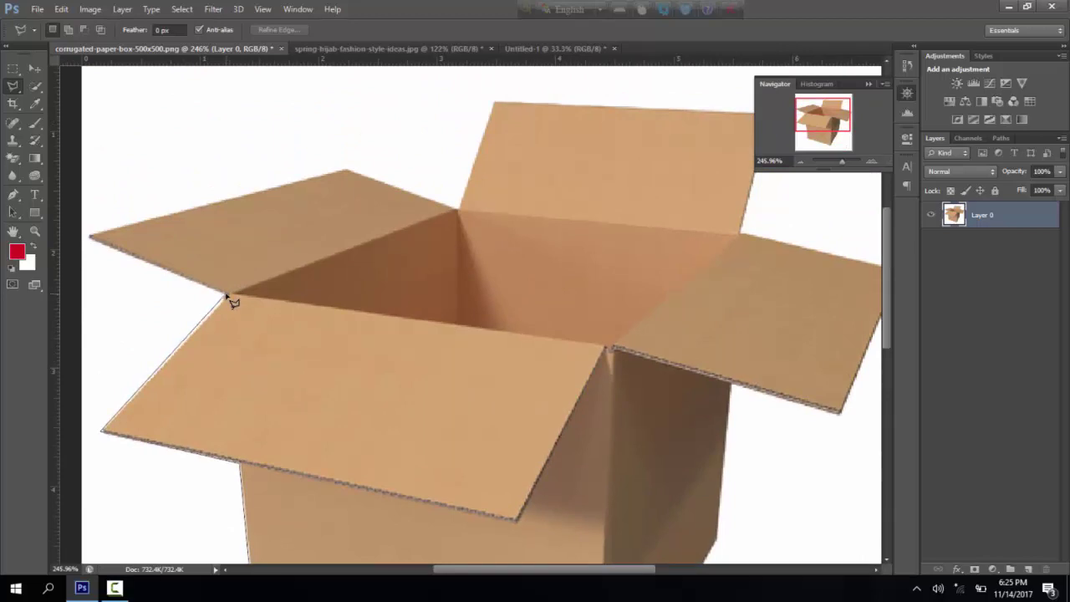
left_click(89, 236)
left_click(349, 170)
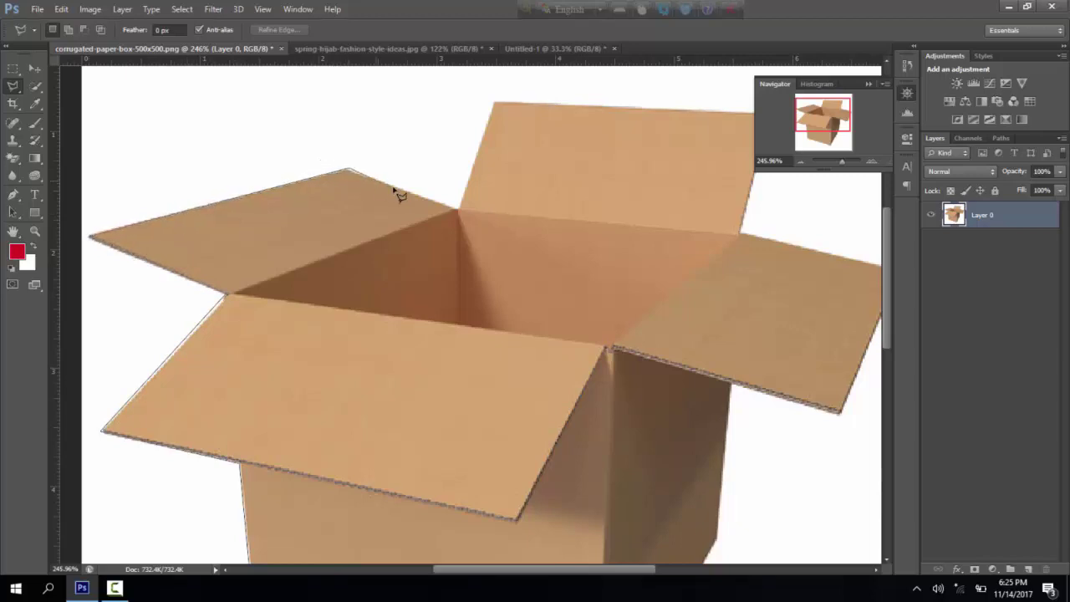
left_click(459, 209)
left_click(494, 99)
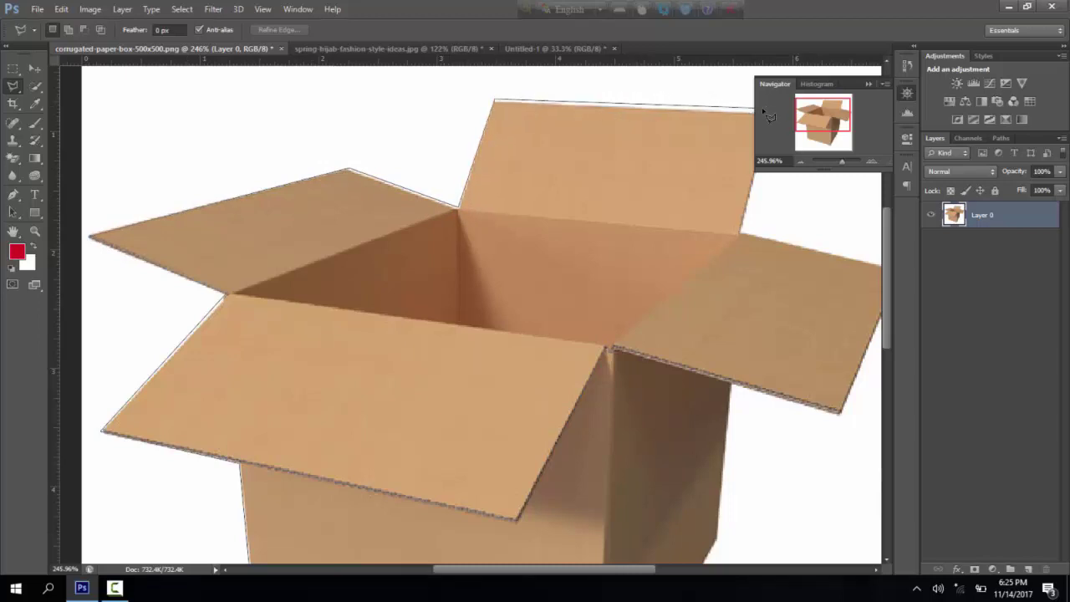
- Continue the outline across the back flap and around the right flap's corners
left_click(750, 108)
left_click_drag(647, 139, 491, 198)
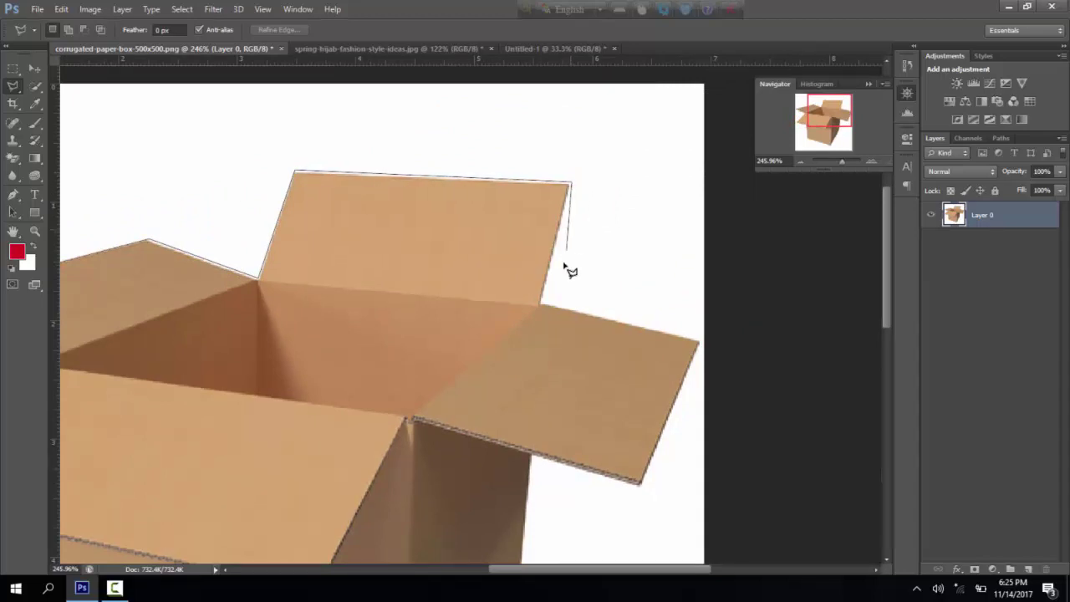
left_click(541, 304)
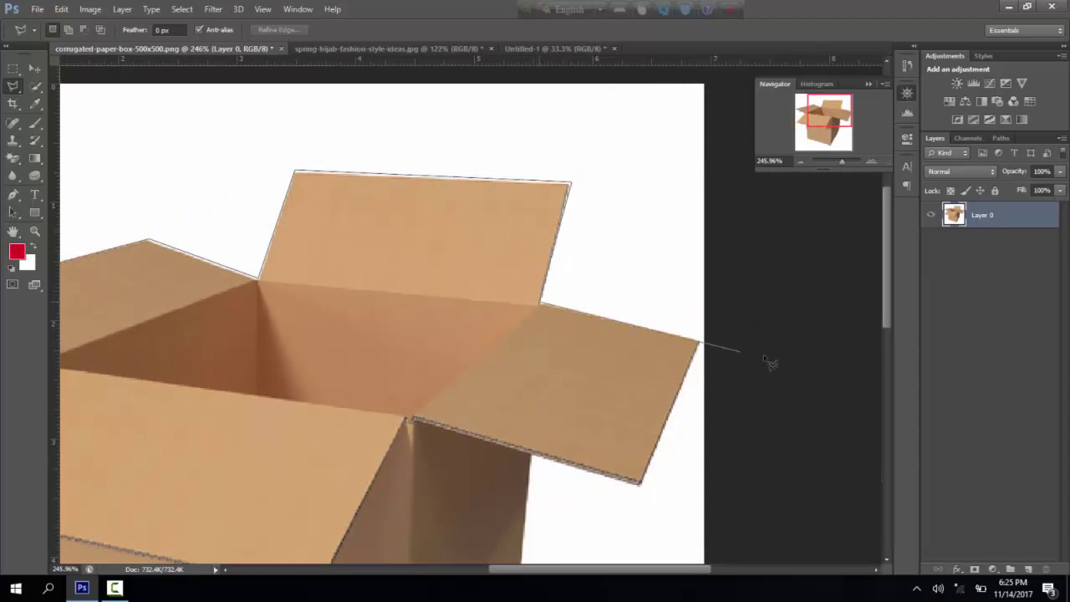
left_click(701, 341)
left_click(642, 484)
left_click(535, 456)
- Trace down the box's side and bottom edge, closing the outline at the starting point
left_click_drag(484, 465, 479, 145)
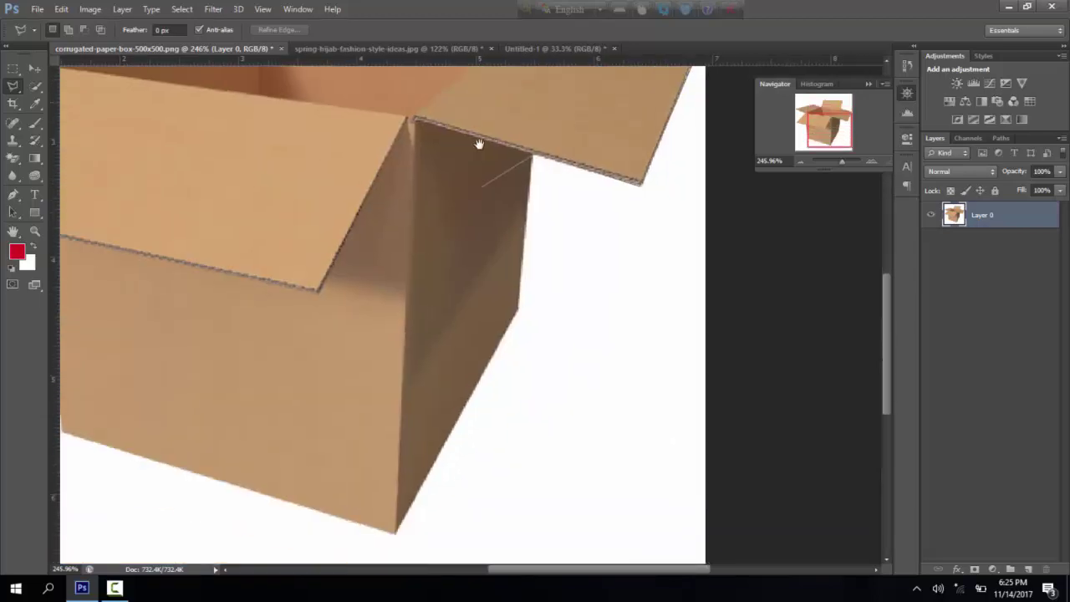
left_click(520, 309)
left_click(397, 535)
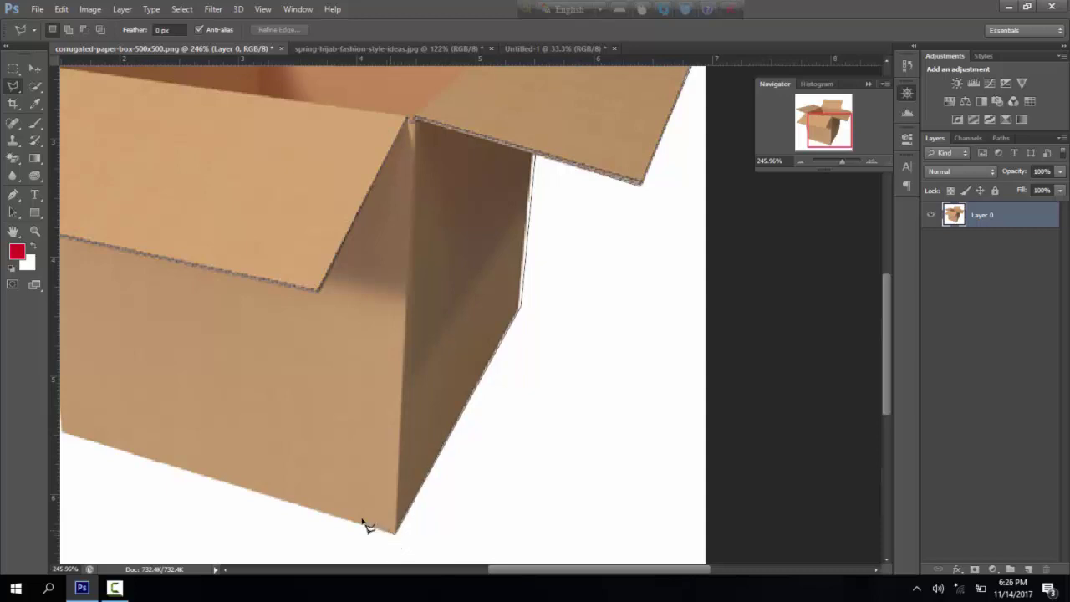
left_click_drag(383, 430, 552, 353)
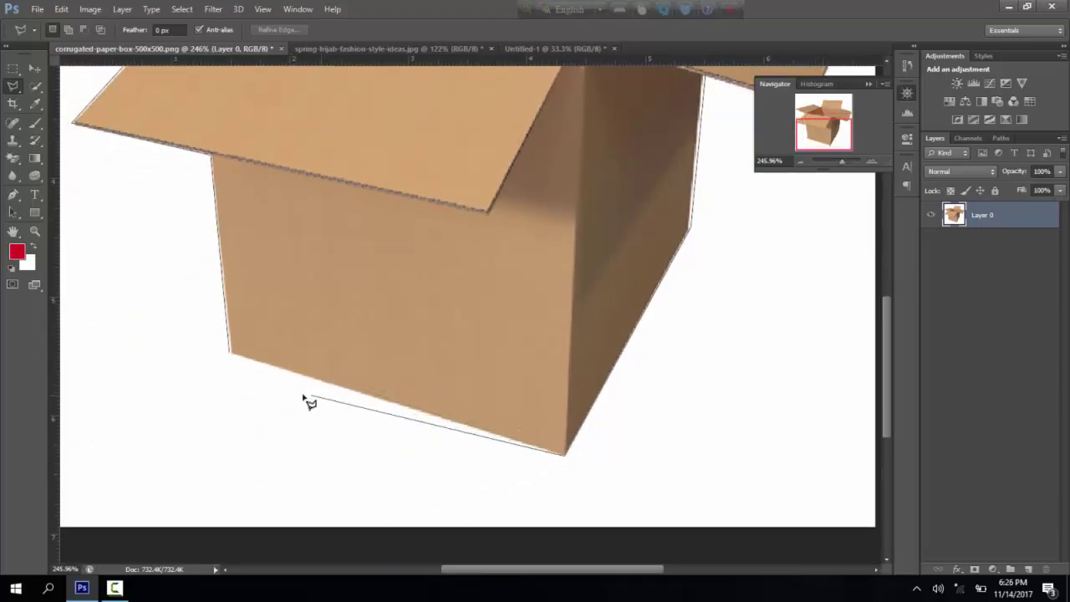
left_click(232, 360)
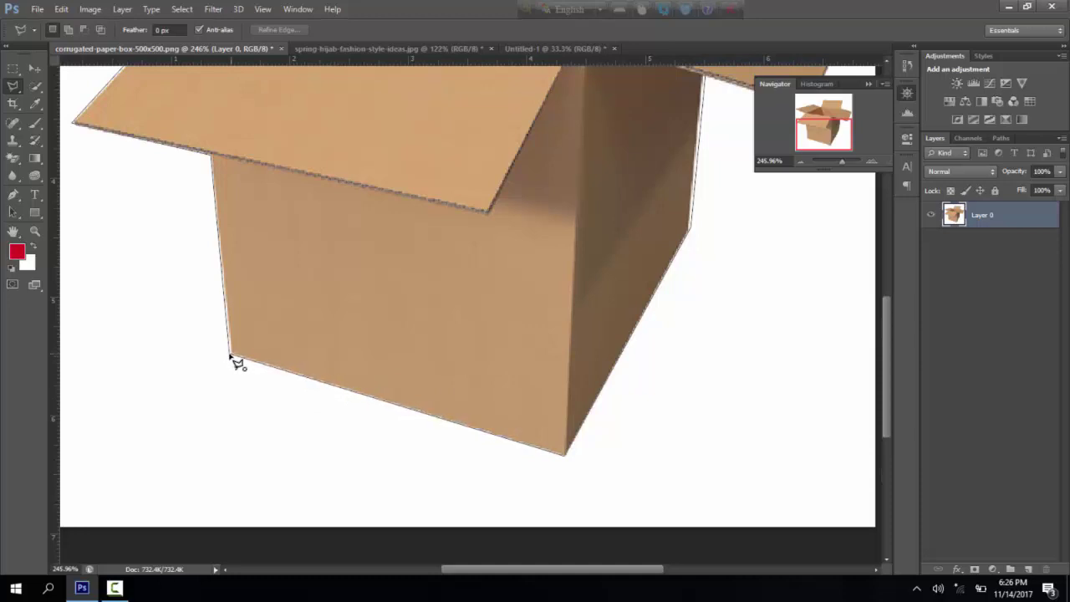
left_click(232, 356)
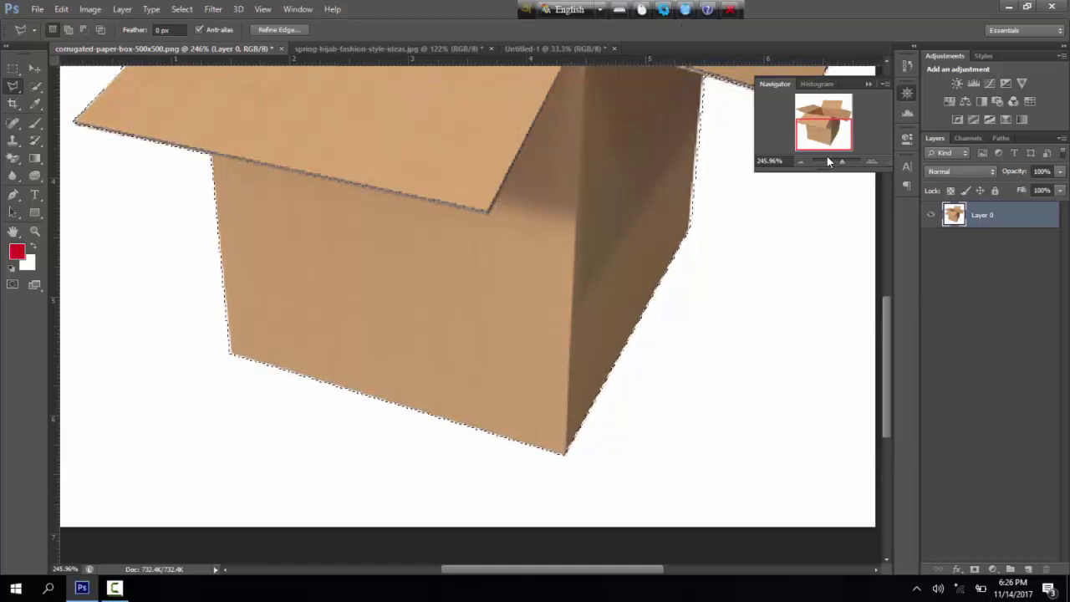
- Zoom out, test-drag the selected box with the Move Tool, then deselect with Ctrl+D
left_click_drag(841, 162, 839, 164)
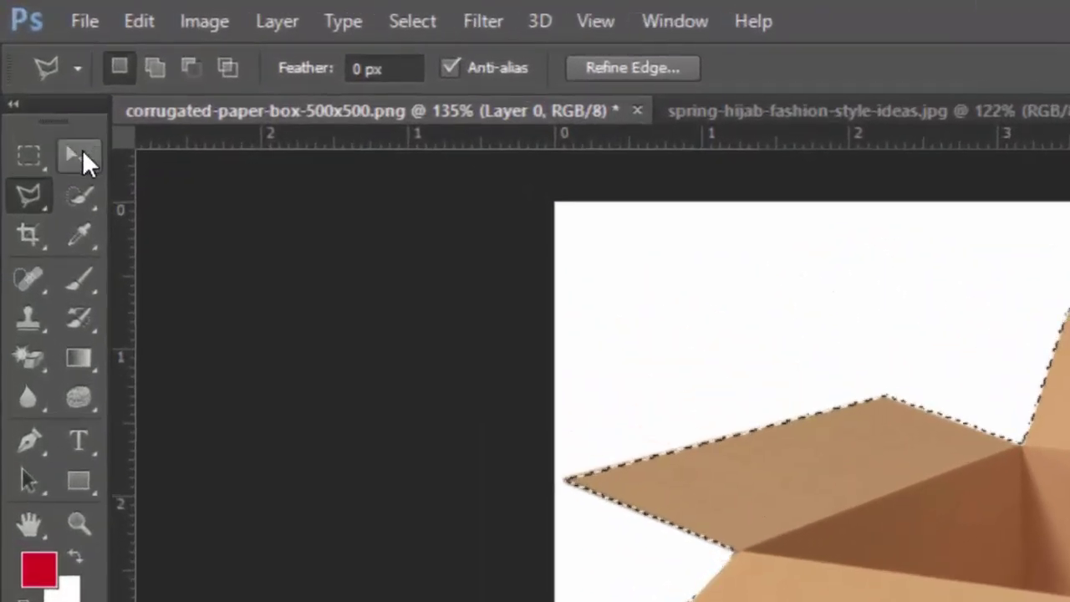
left_click(34, 67)
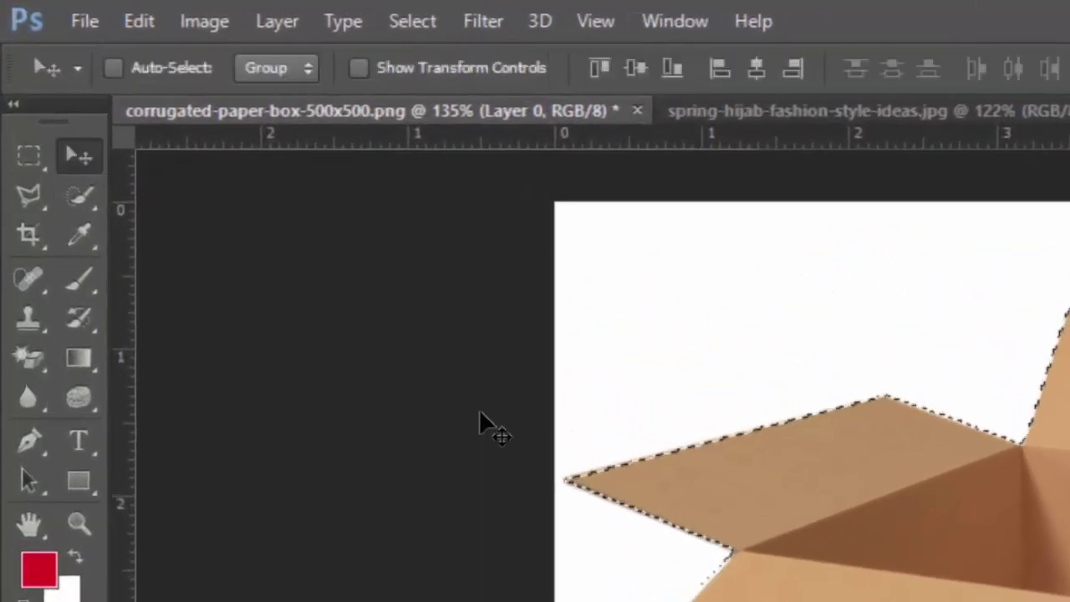
mouse_move(481, 422)
left_mouse_down()
mouse_move(427, 376)
mouse_move(1041, 586)
mouse_move(840, 517)
left_mouse_up()
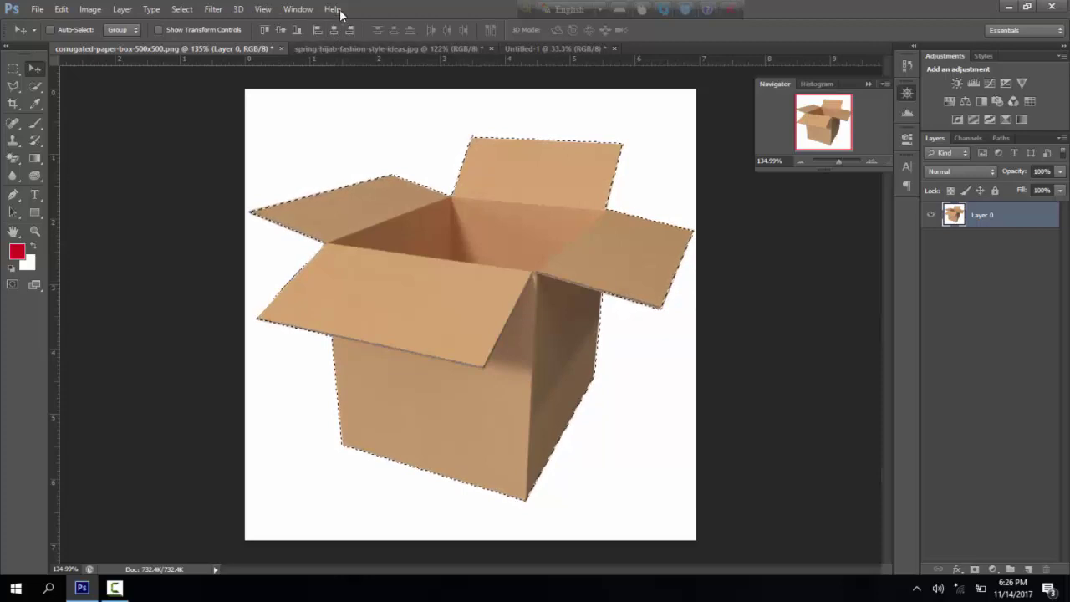
key("ctrl+d")
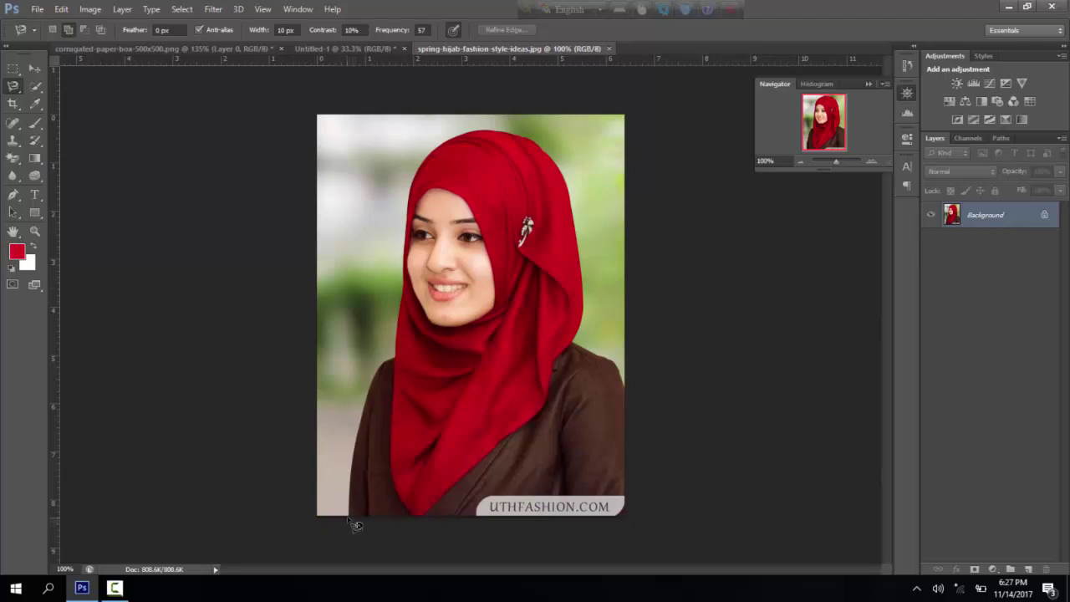
- Trace a magnetic-lasso selection around the woman's red hijab and brown coat, starting bottom-left
left_click(347, 515)
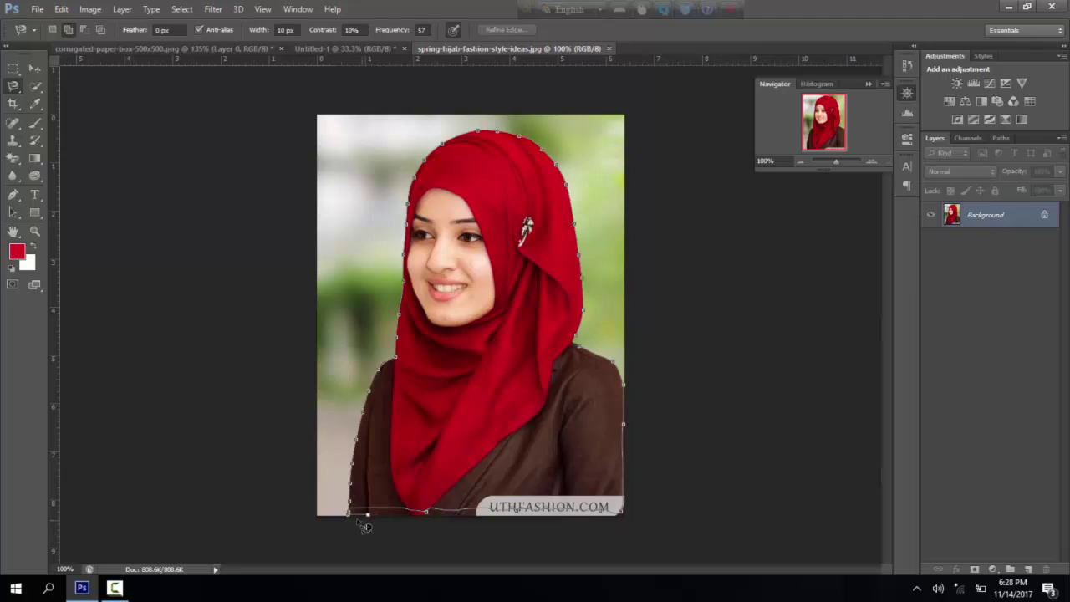
left_click(355, 520)
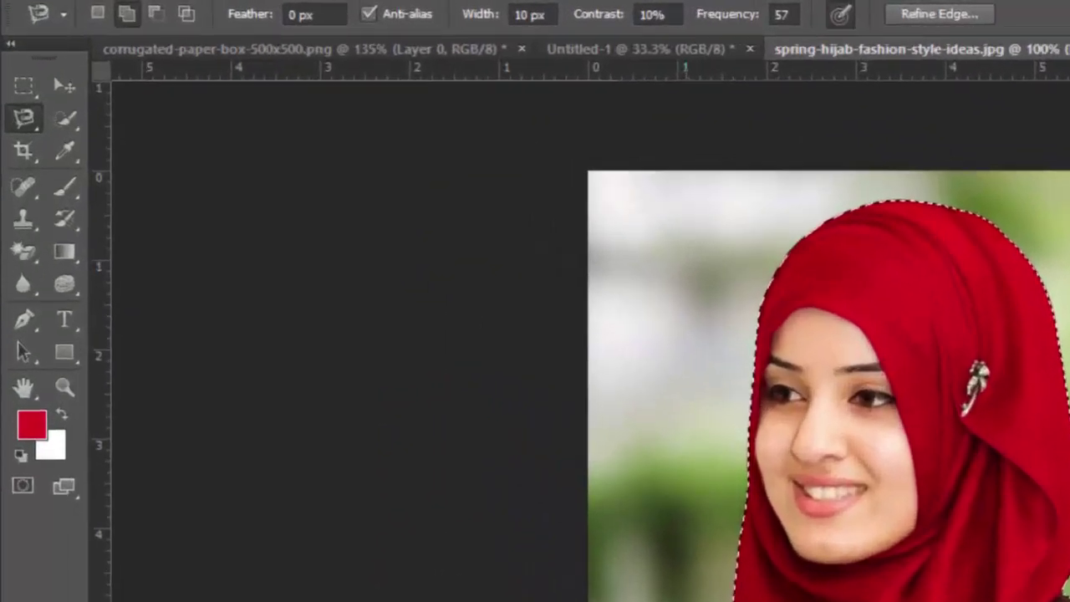
key("w")
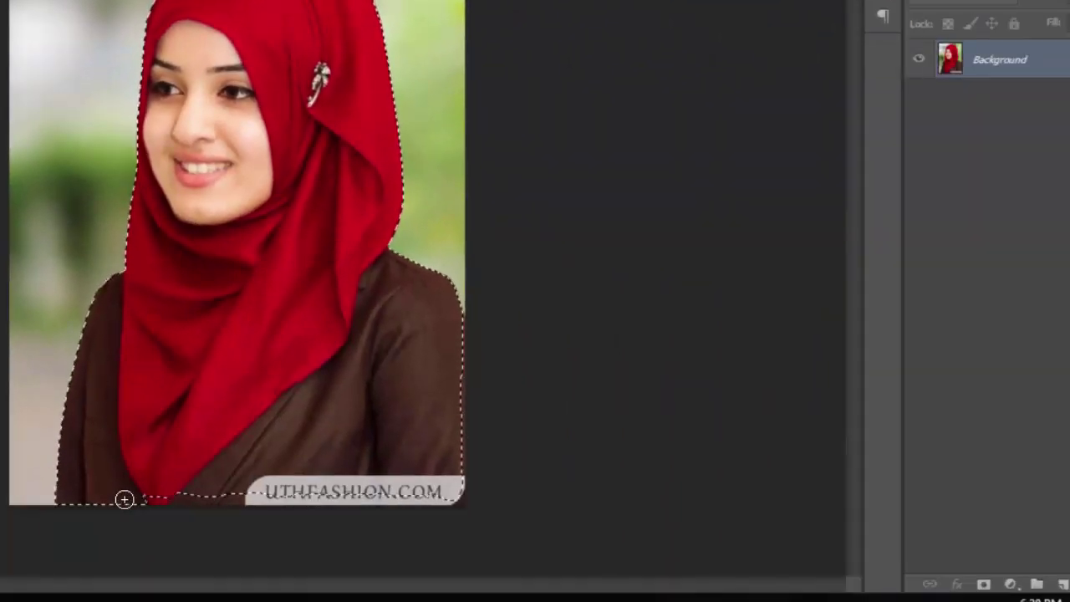
- Add the bottom strip and watermark, then fill the selected background with white via Shift+F5
left_click_drag(124, 500, 320, 492)
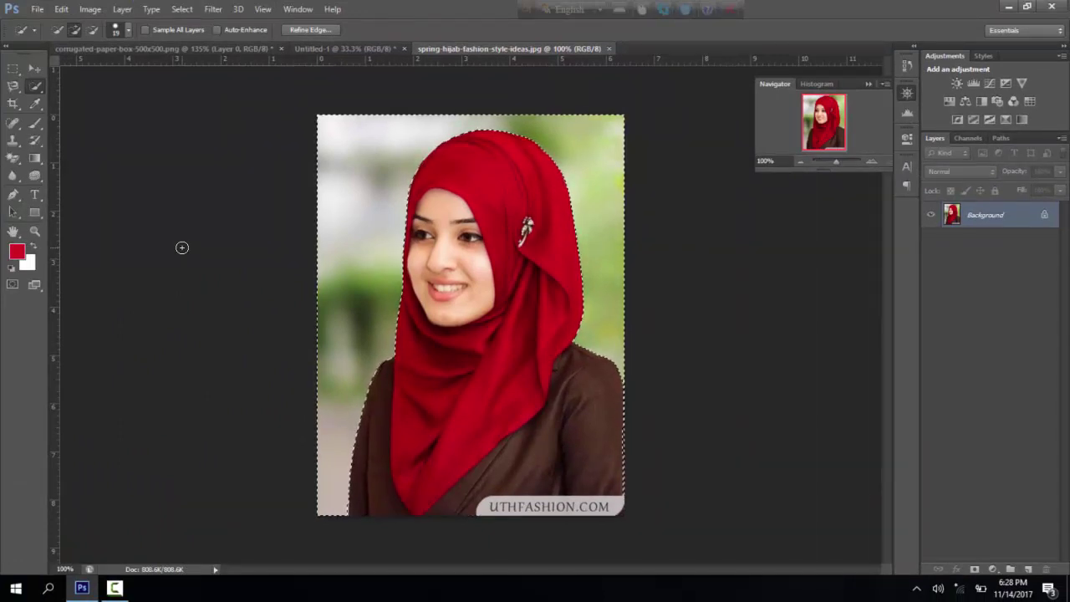
key("shift+F5")
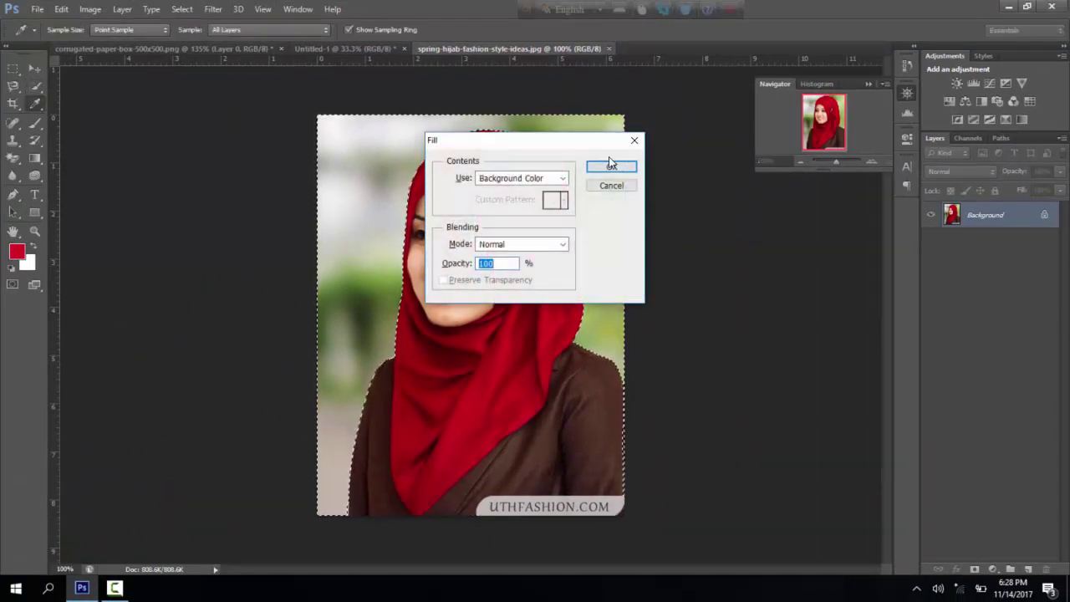
left_click(609, 165)
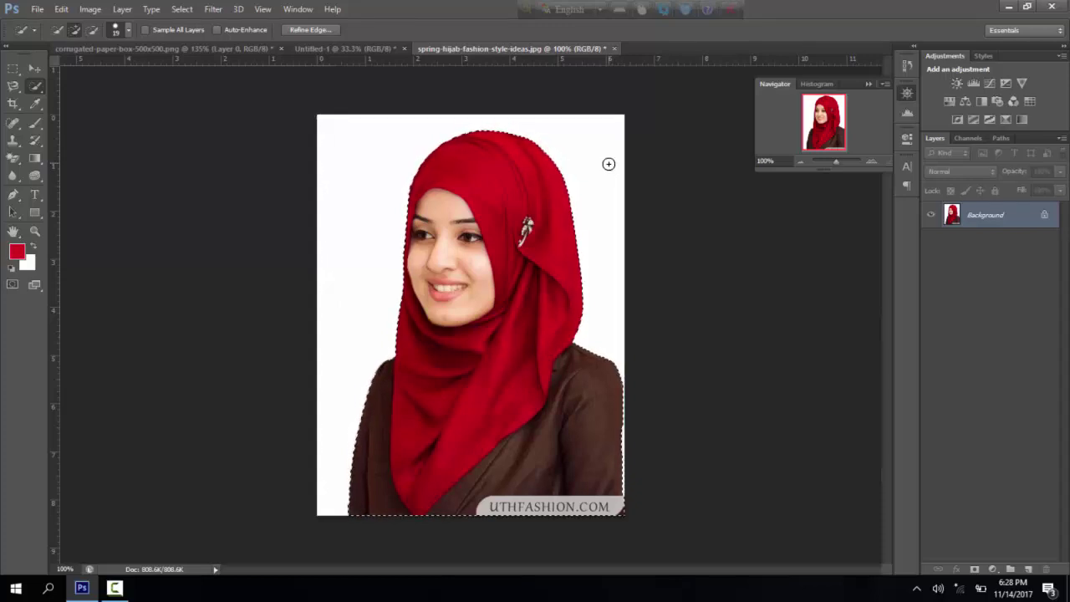
- Test-move the selected woman with the Move Tool, then undo the move
left_click(42, 68)
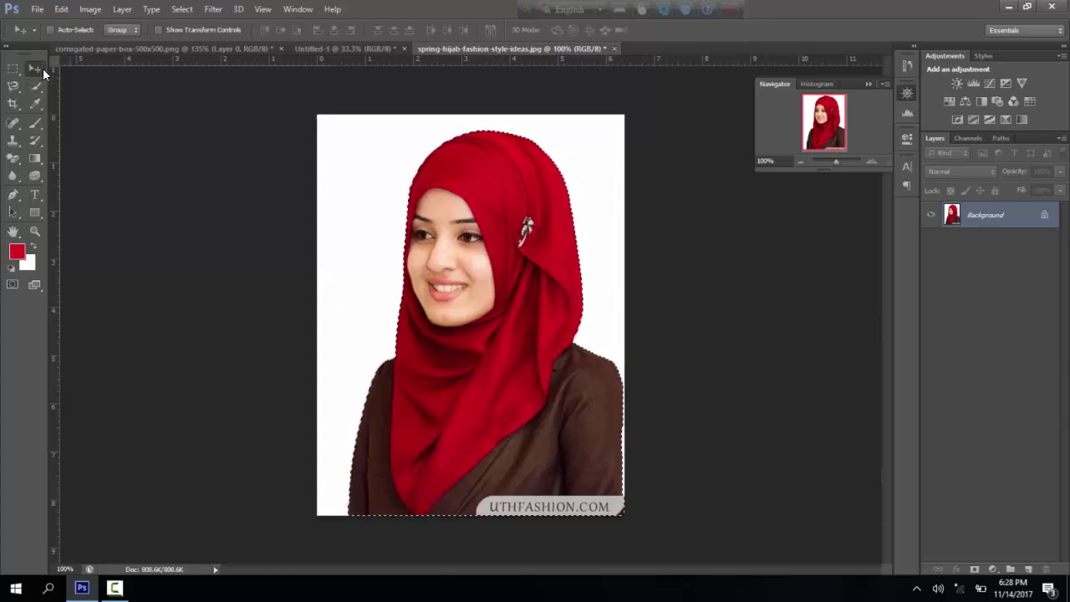
mouse_move(507, 248)
left_mouse_down()
mouse_move(268, 208)
mouse_move(519, 255)
left_mouse_up()
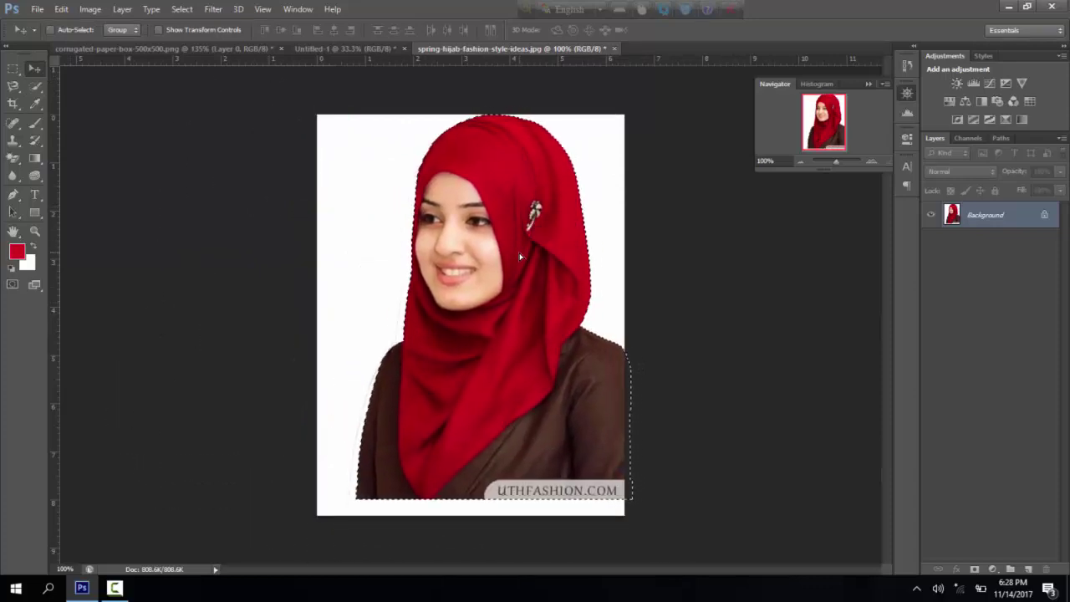
key("ctrl+z")
- Draw a freehand Lasso selection around the hijab, then clear it and show the lasso types
key("l")
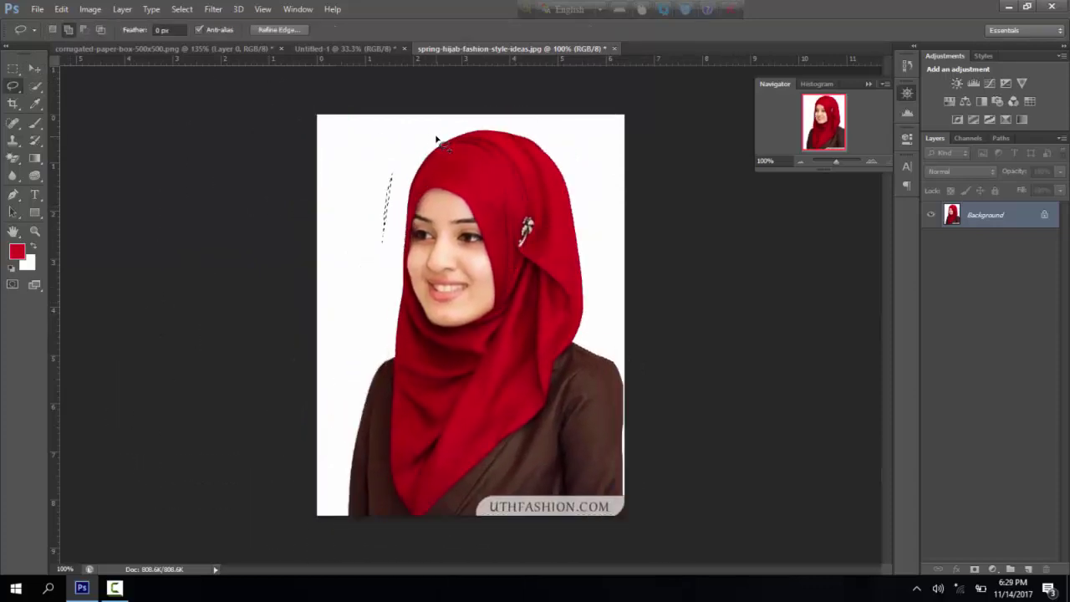
mouse_move(382, 242)
left_mouse_down()
mouse_move(412, 130)
mouse_move(372, 209)
left_mouse_up()
left_click_drag(360, 341, 472, 284)
left_click_drag(552, 259, 473, 144)
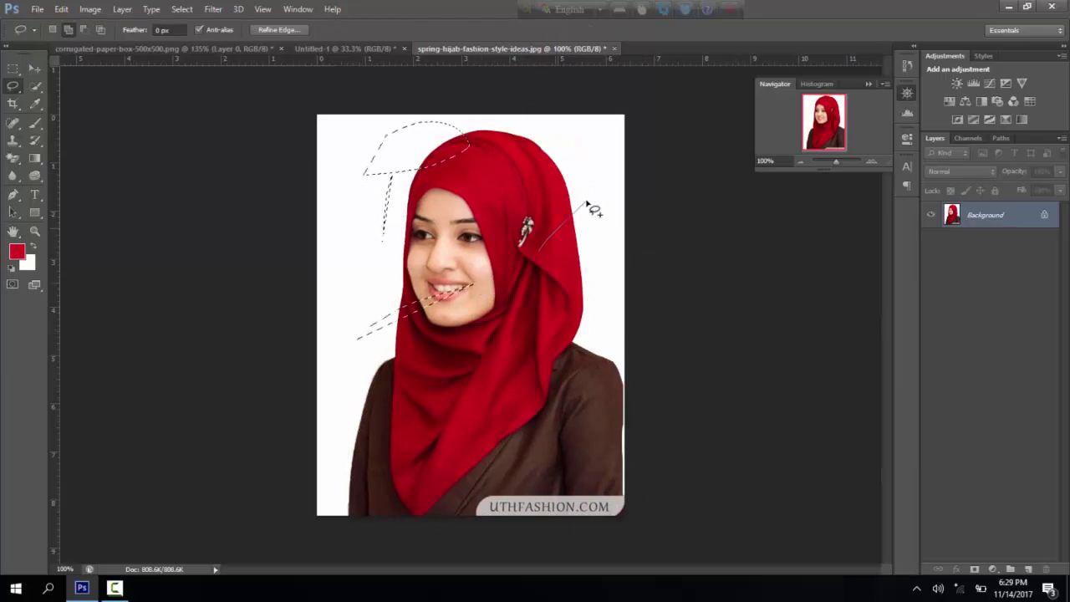
left_click(473, 143)
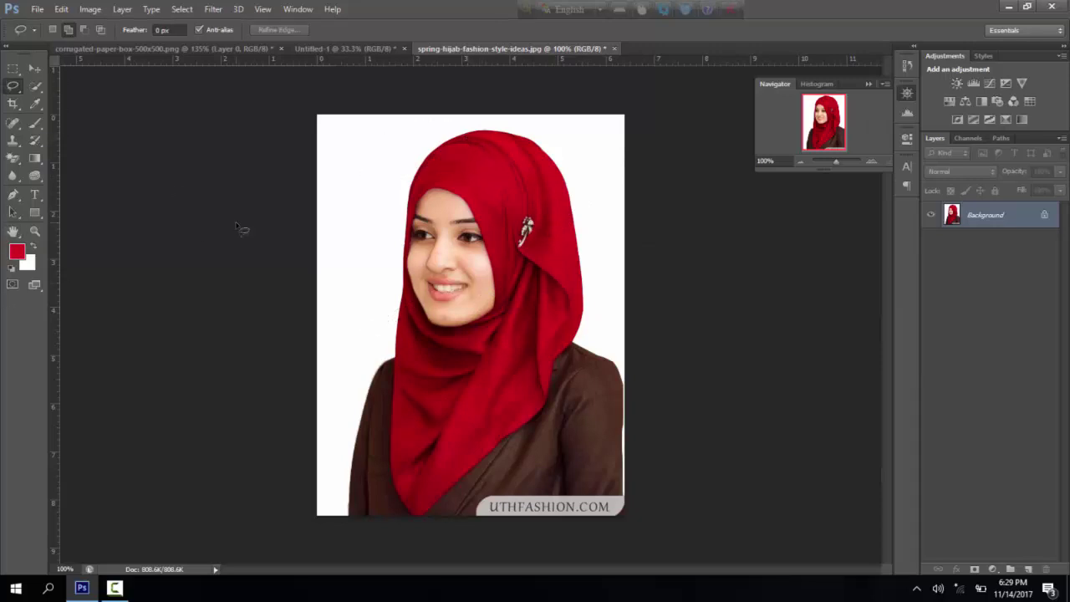
right_click(14, 86)
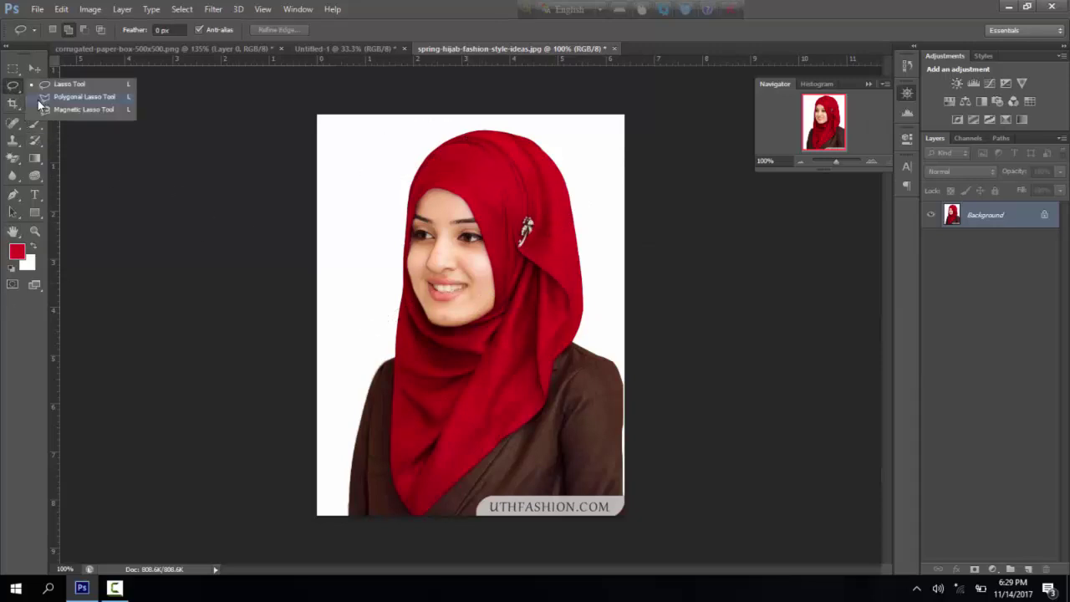
left_click(58, 94)
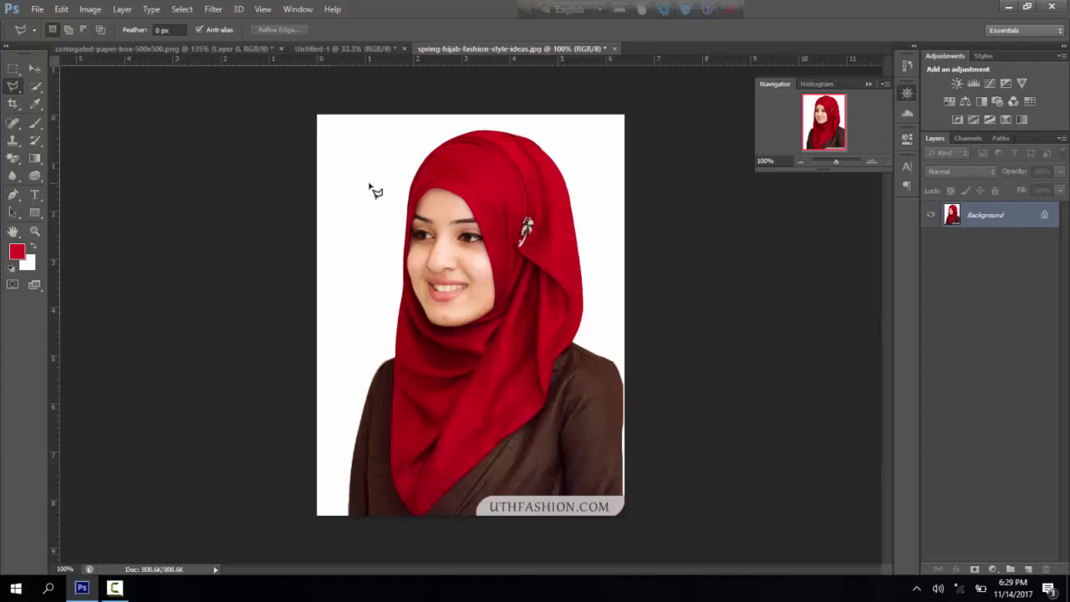
left_click(388, 132)
left_click(368, 237)
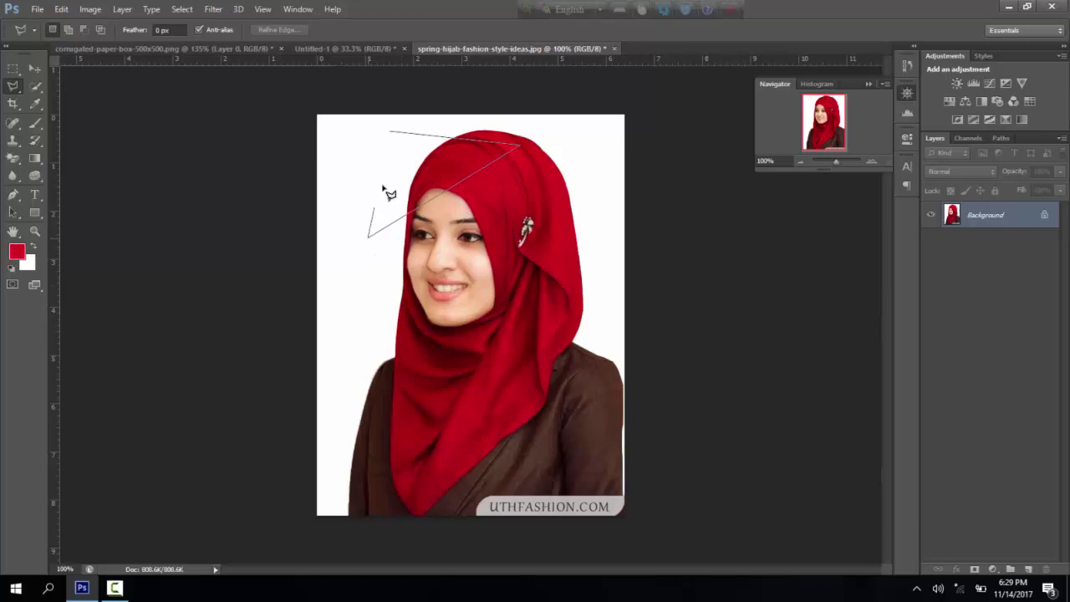
left_click(416, 134)
left_click(389, 132)
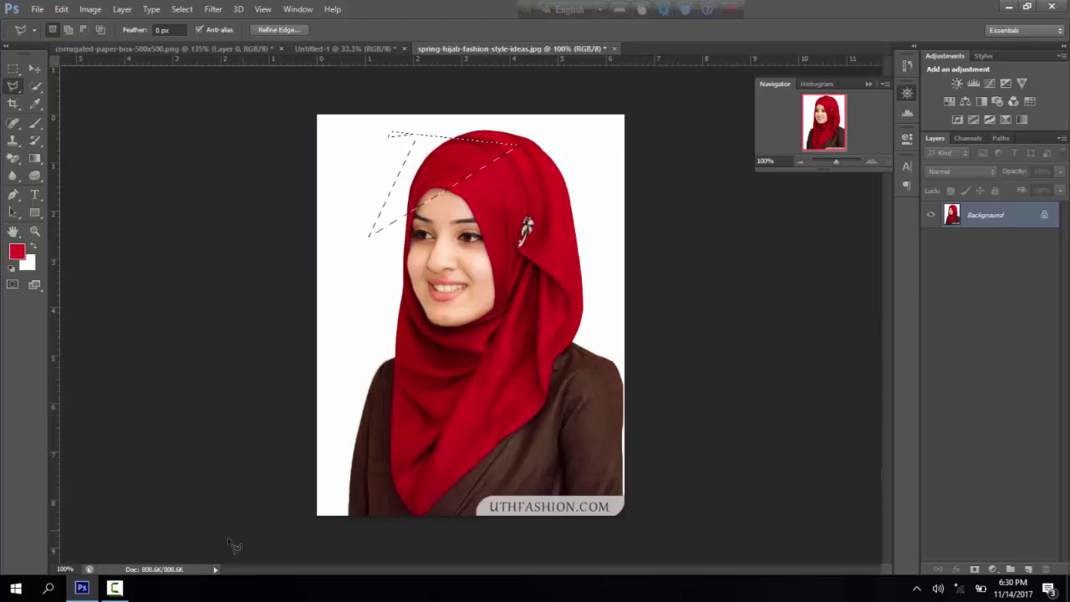
key("ctrl+d")
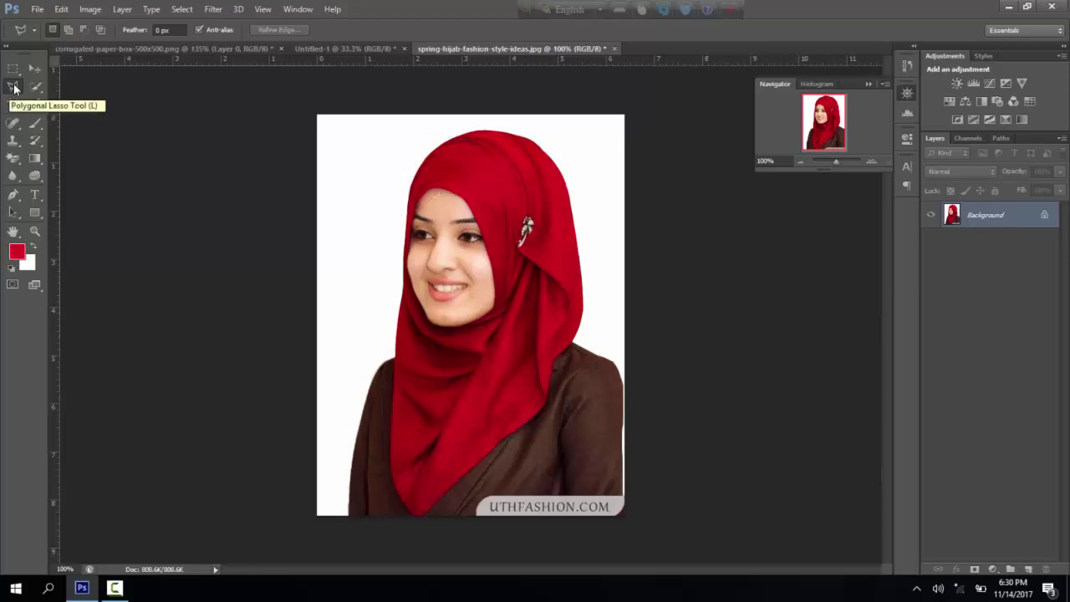
right_click(14, 88)
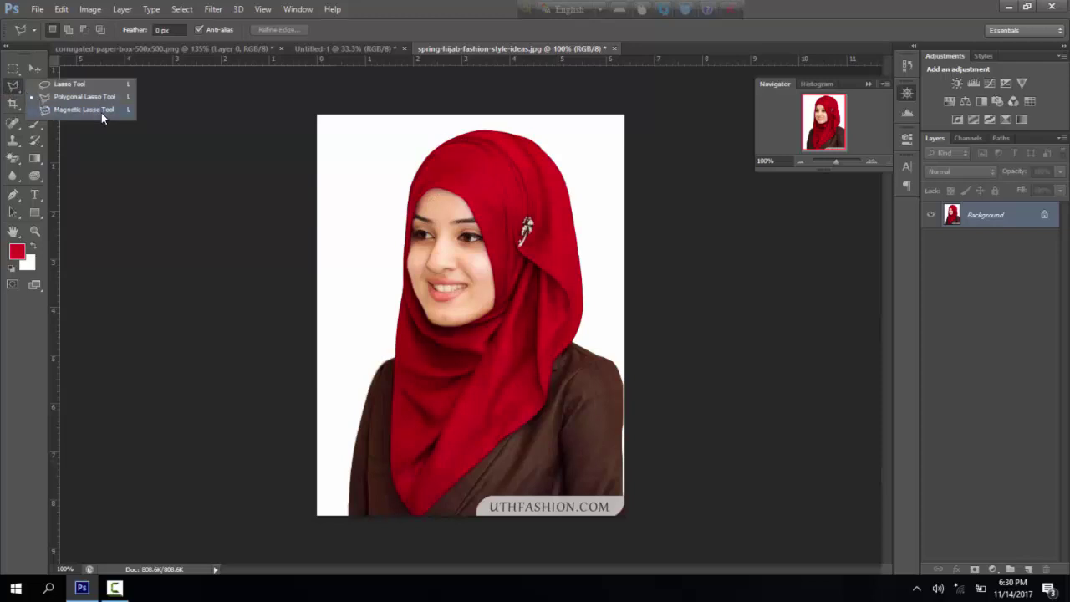
- Use the Magnetic Lasso to enclose a white background patch left of the hijab
left_click(102, 118)
left_click(351, 251)
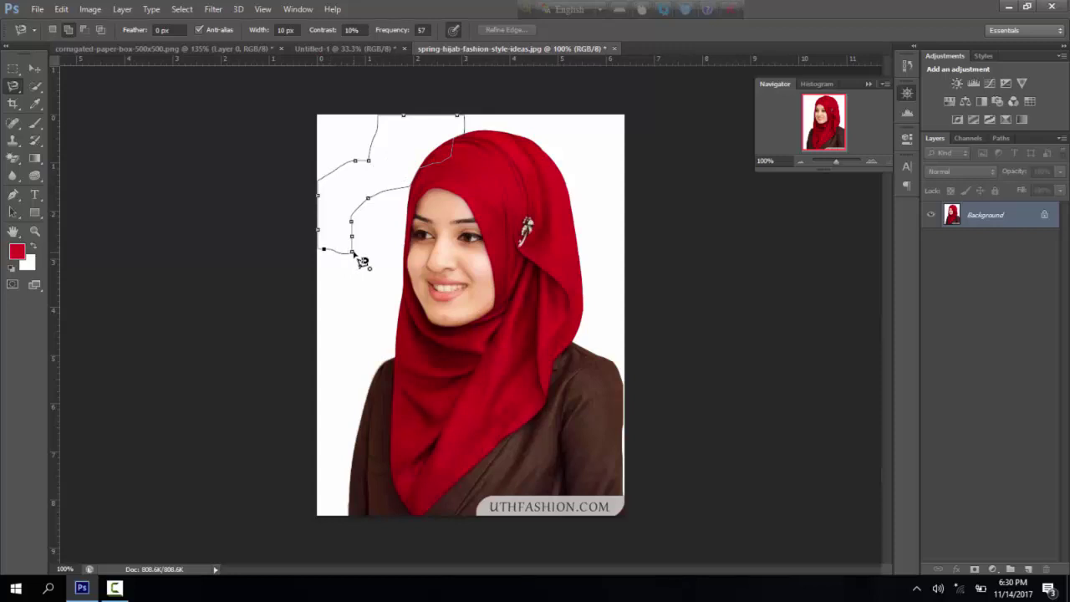
left_click(360, 261)
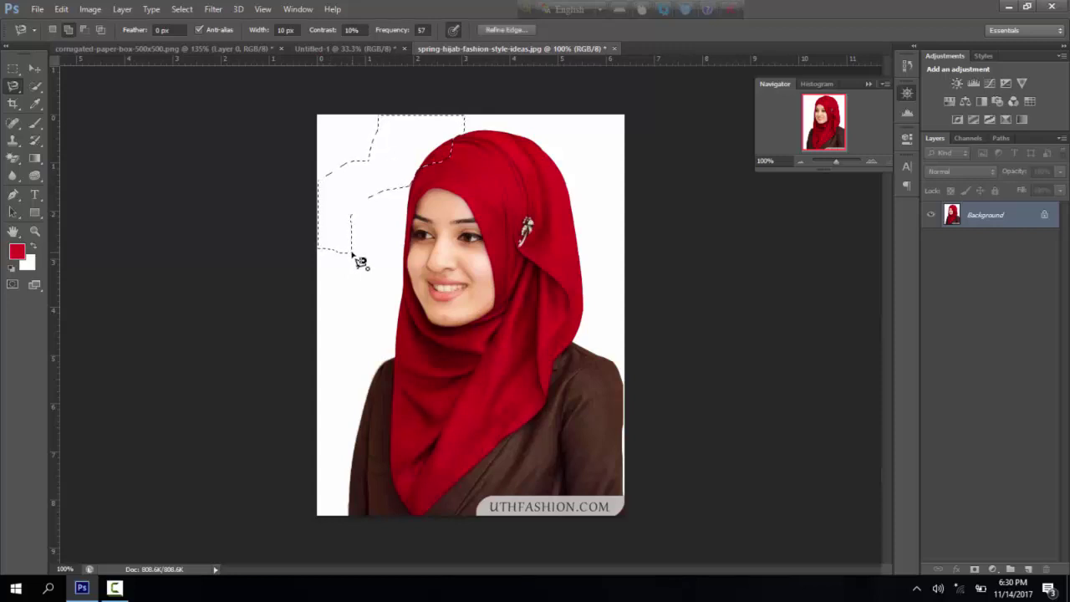